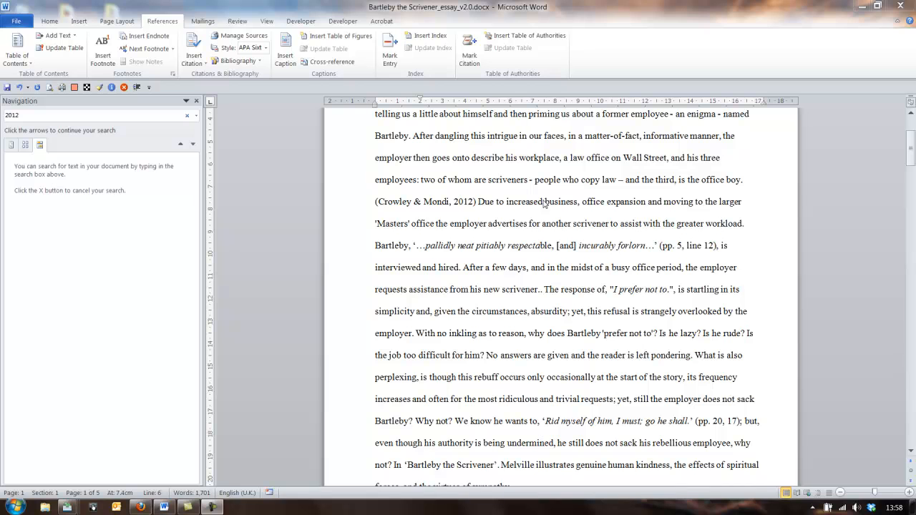
- Add a full stop after the 2012 citation that follows "office boy", and colour the citation red
{"action": "left_click", "coordinate": [477, 202]}
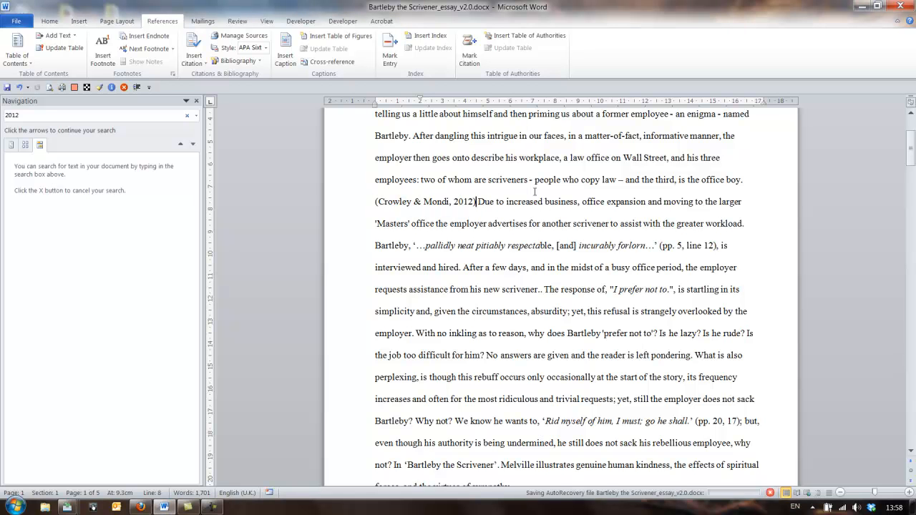
{"action": "type", "text": "."}
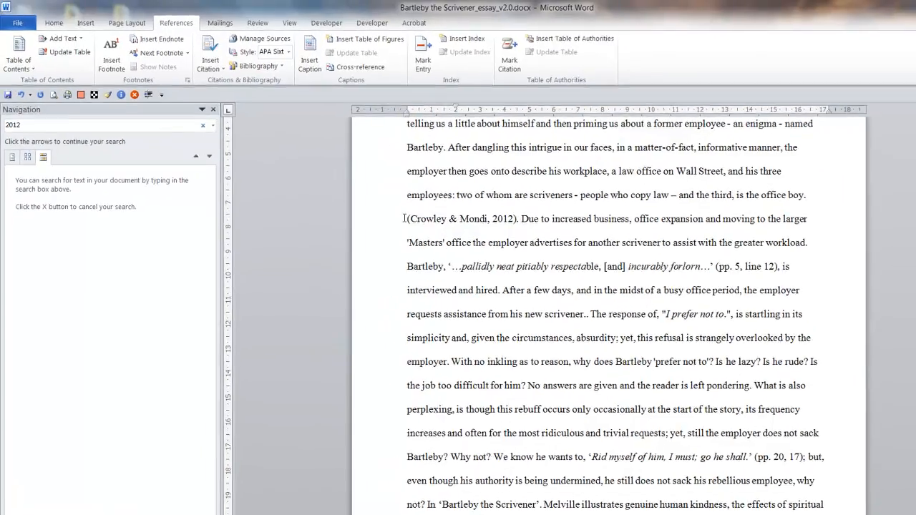
{"action": "left_click", "coordinate": [385, 199]}
{"action": "left_click", "coordinate": [63, 27]}
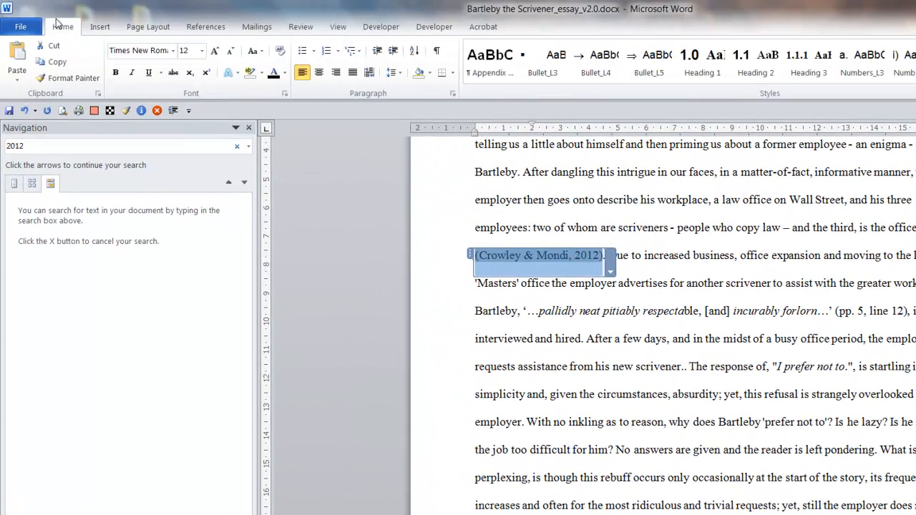
{"action": "left_click", "coordinate": [284, 72]}
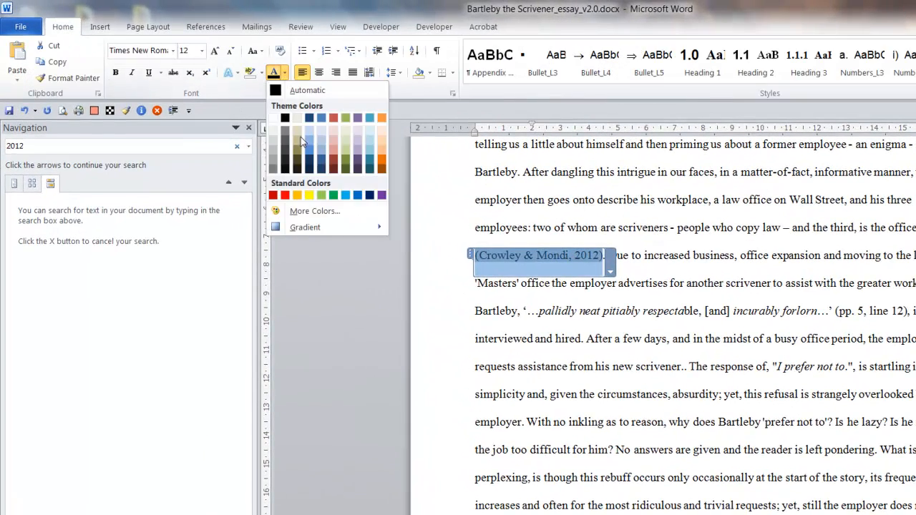
{"action": "left_click", "coordinate": [285, 195]}
{"action": "left_click", "coordinate": [664, 206]}
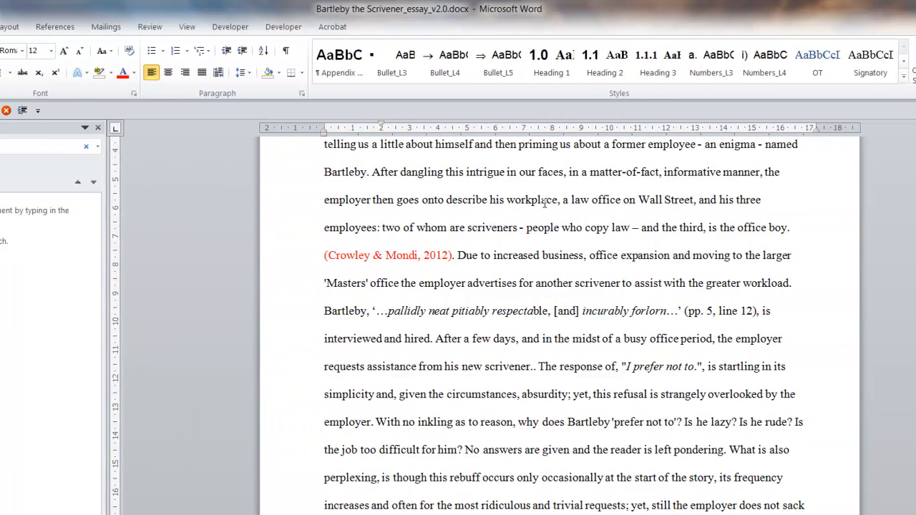
- Edit the red 2012 citation so that its source title is no longer suppressed
{"action": "left_click", "coordinate": [418, 255]}
{"action": "right_click", "coordinate": [397, 258]}
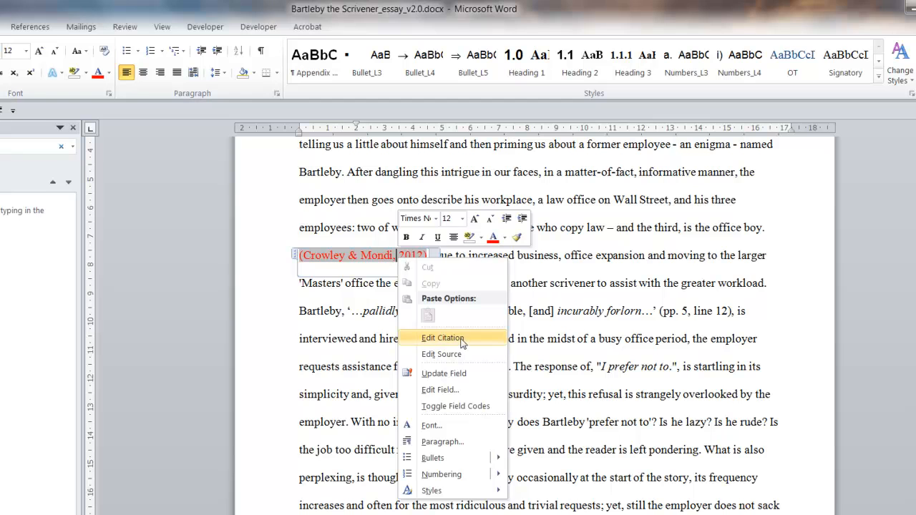
{"action": "left_click", "coordinate": [462, 342]}
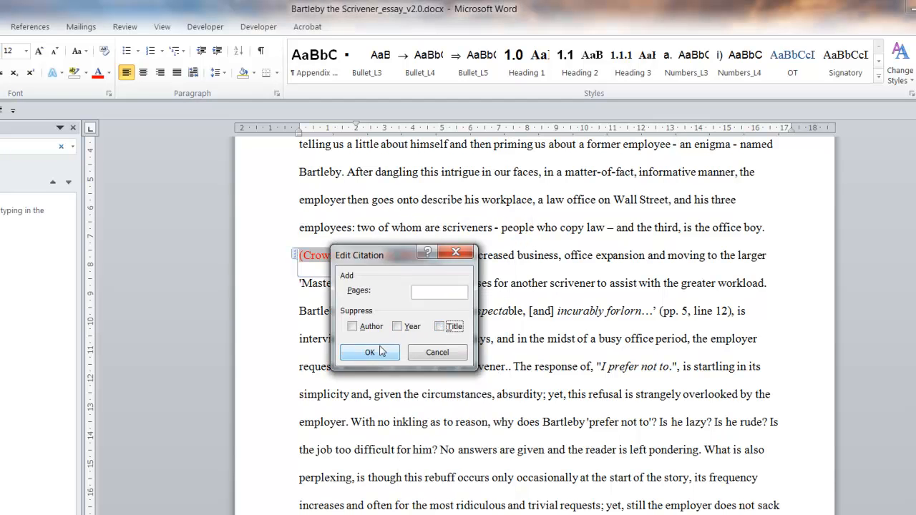
{"action": "left_click", "coordinate": [369, 352]}
{"action": "left_click", "coordinate": [478, 188]}
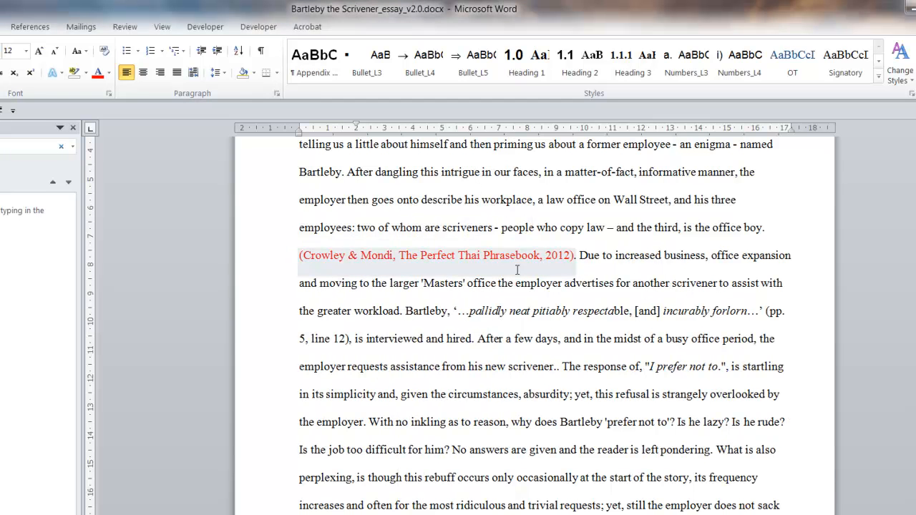
- Edit the red 2012 citation again to suppress its title
{"action": "right_click", "coordinate": [508, 256]}
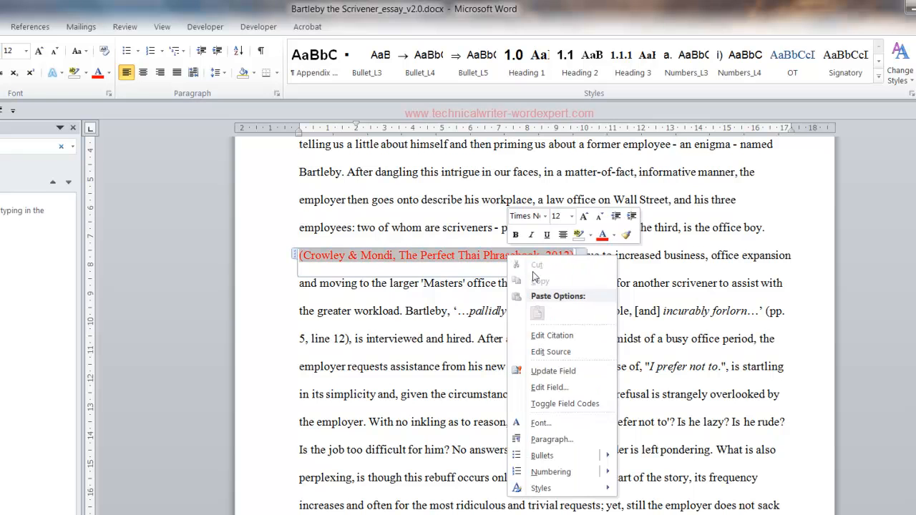
{"action": "left_click", "coordinate": [548, 332]}
{"action": "left_click", "coordinate": [449, 329]}
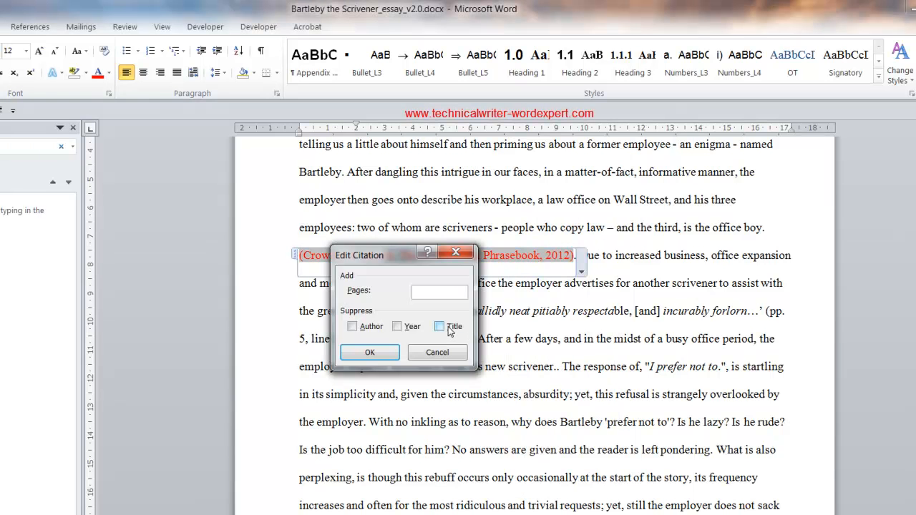
{"action": "left_click", "coordinate": [368, 353]}
{"action": "left_click", "coordinate": [379, 333]}
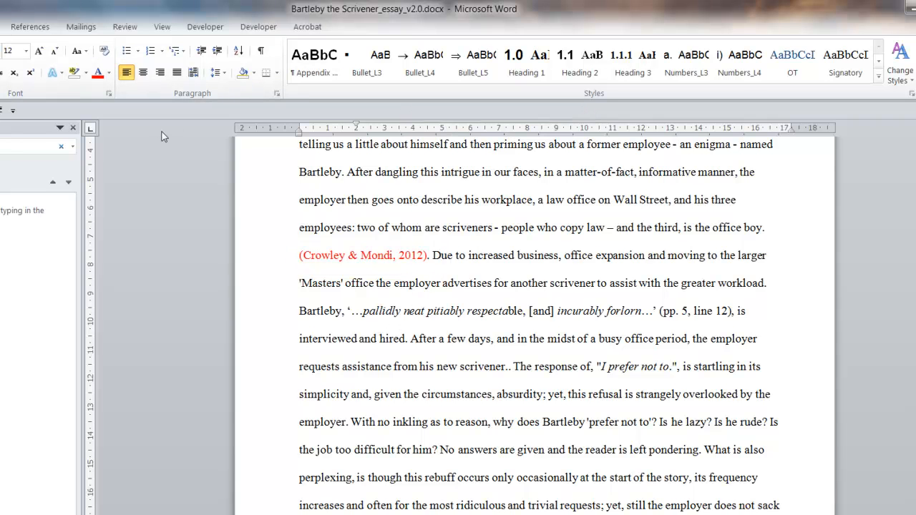
- Close the Navigation pane and preview the two uncited 2011 sources of the current list in the Source Manager
{"action": "left_click", "coordinate": [73, 129]}
{"action": "left_click", "coordinate": [30, 27]}
{"action": "left_click", "coordinate": [131, 45]}
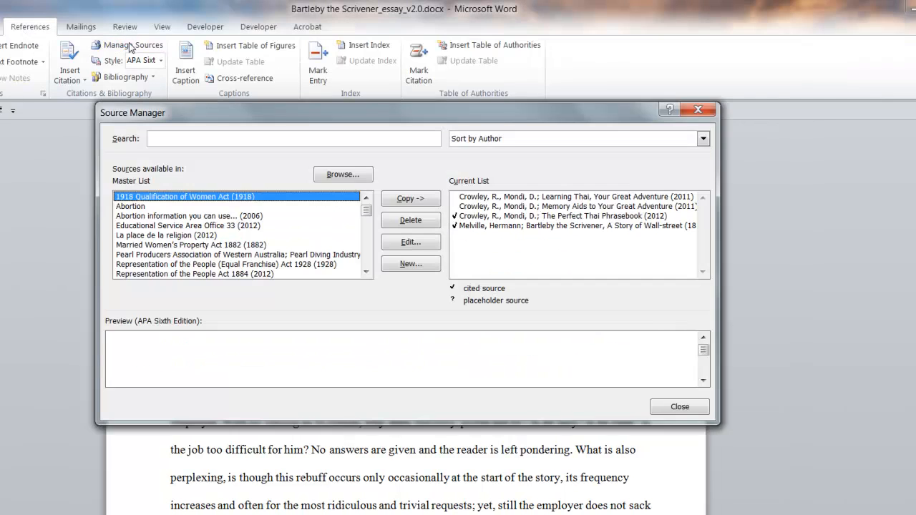
{"action": "left_click", "coordinate": [537, 207]}
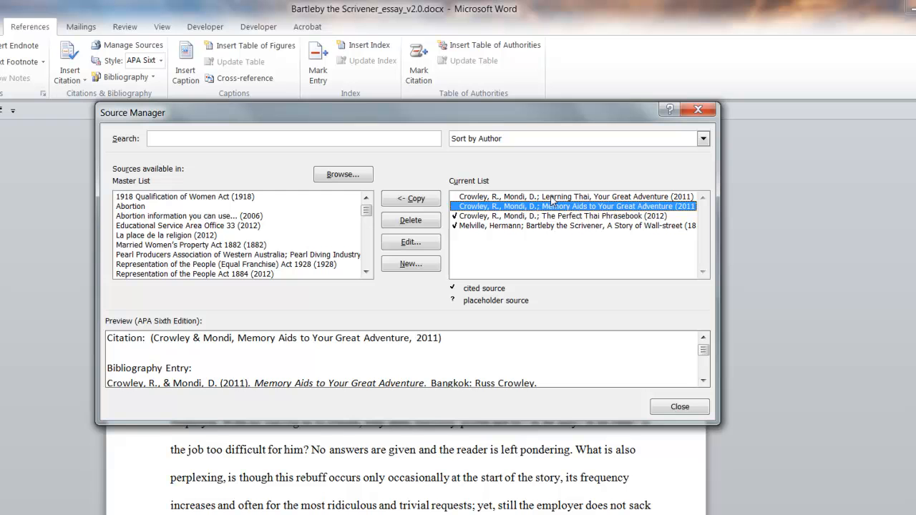
{"action": "left_click", "coordinate": [551, 198]}
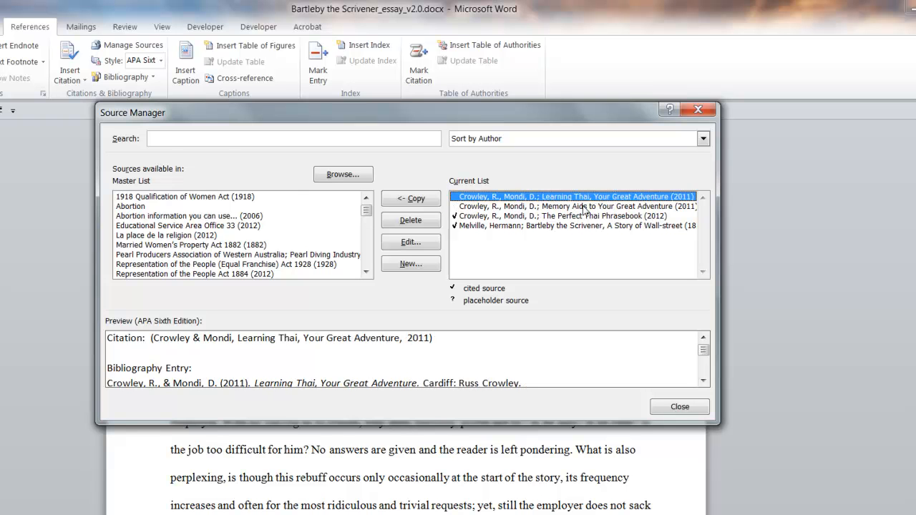
{"action": "left_click", "coordinate": [581, 207]}
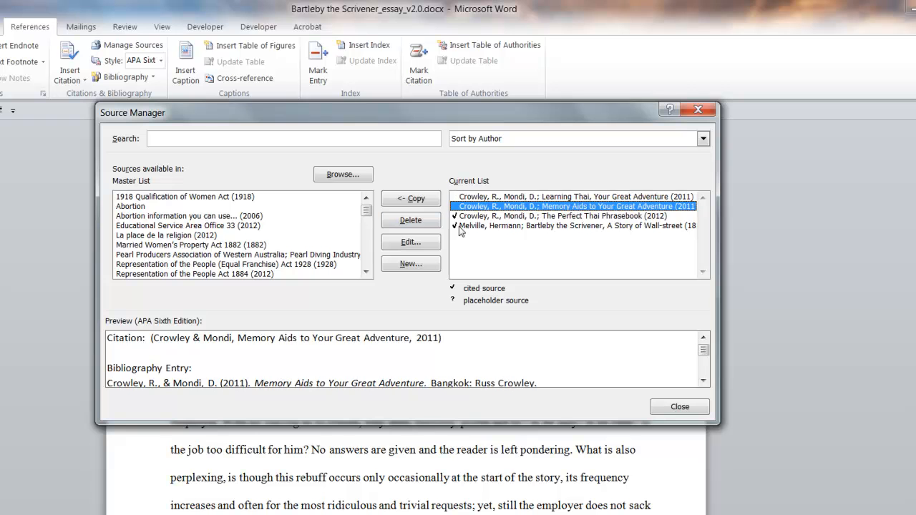
- Examine the tag name in the source details of "Memory Aids to Your Great Adventure", and leave the Source Manager
{"action": "left_click", "coordinate": [419, 244]}
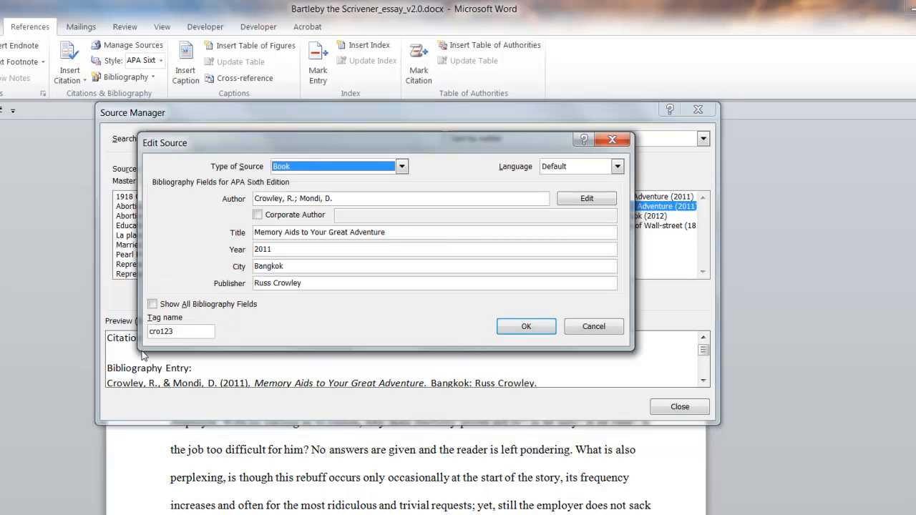
{"action": "double_click", "coordinate": [192, 332]}
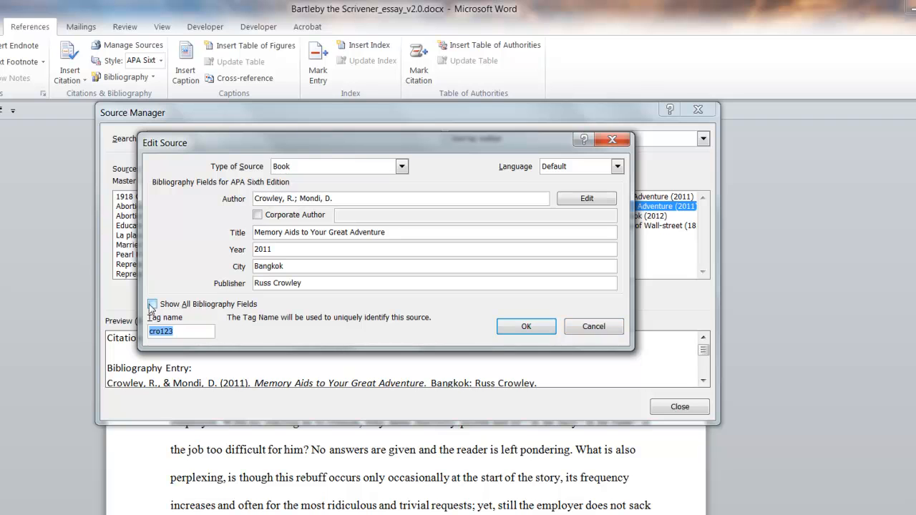
{"action": "left_click", "coordinate": [162, 331]}
{"action": "left_click_drag", "start_coordinate": [190, 332], "coordinate": [121, 333]}
{"action": "left_click", "coordinate": [193, 330]}
{"action": "left_click_drag", "start_coordinate": [192, 330], "coordinate": [137, 333]}
{"action": "left_click", "coordinate": [526, 327]}
{"action": "left_click", "coordinate": [689, 405]}
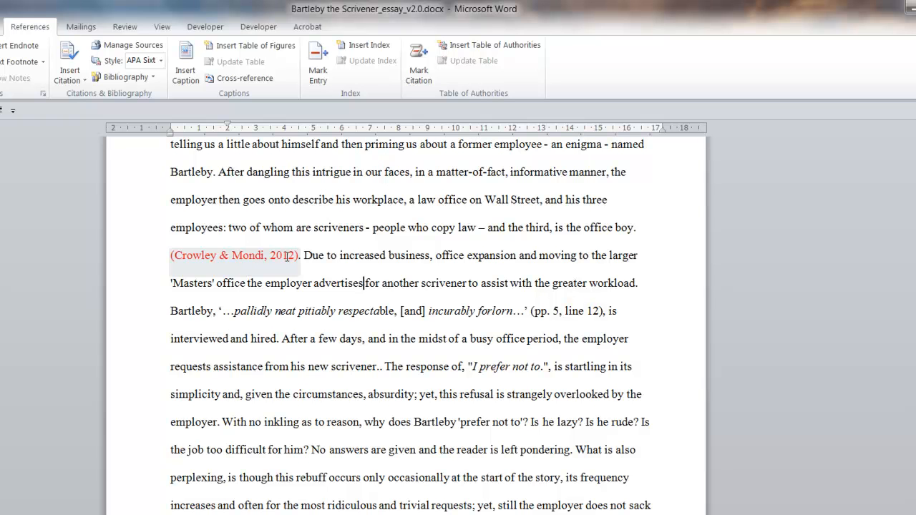
- Insert a citation of "Learning Thai, Your Great Adventure" (2011) right after the red 2012 citation and its full stop
{"action": "left_click", "coordinate": [262, 256]}
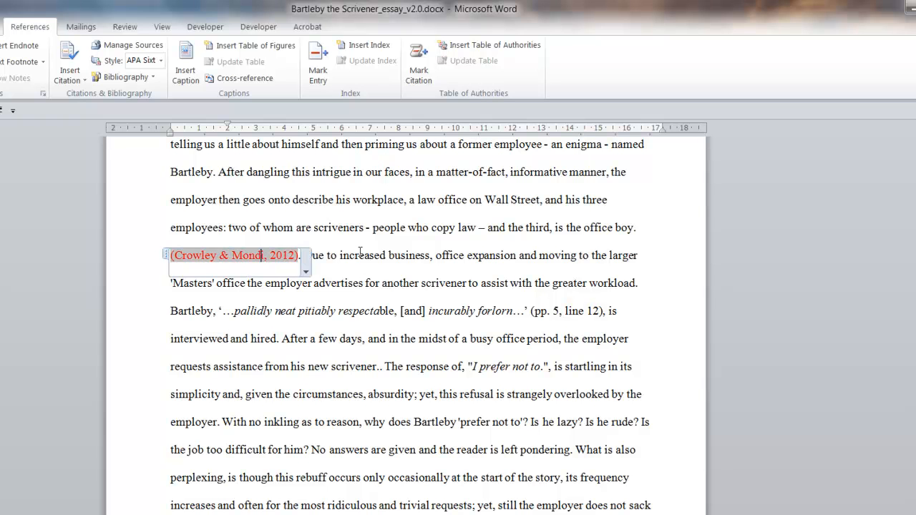
{"action": "left_click", "coordinate": [360, 251]}
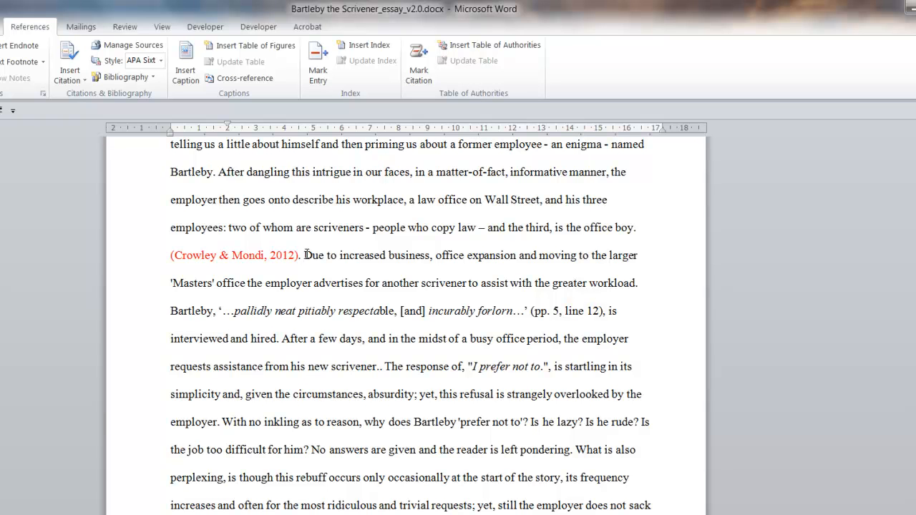
{"action": "left_click", "coordinate": [303, 255]}
{"action": "left_click", "coordinate": [83, 88]}
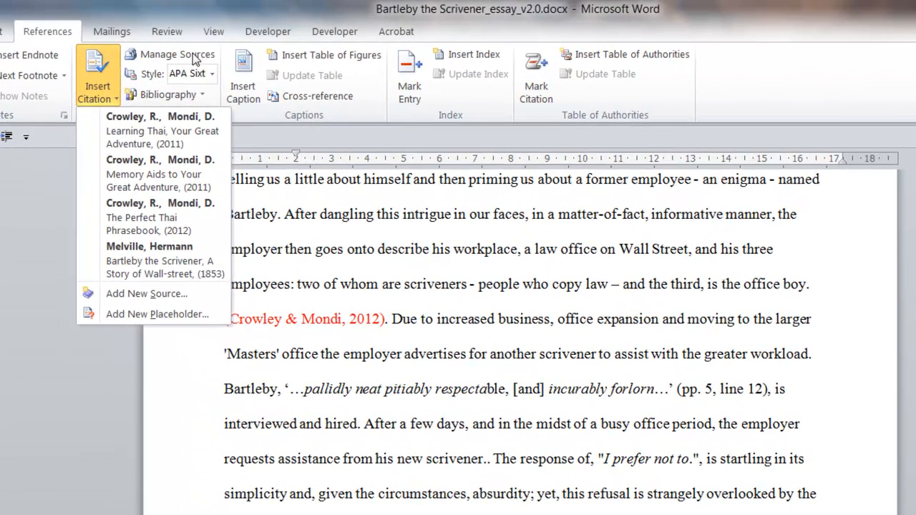
{"action": "left_click", "coordinate": [146, 132]}
- Colour the new "Learning Thai, Your Great Adventure" citation red
{"action": "left_click_drag", "start_coordinate": [791, 317], "coordinate": [405, 315]}
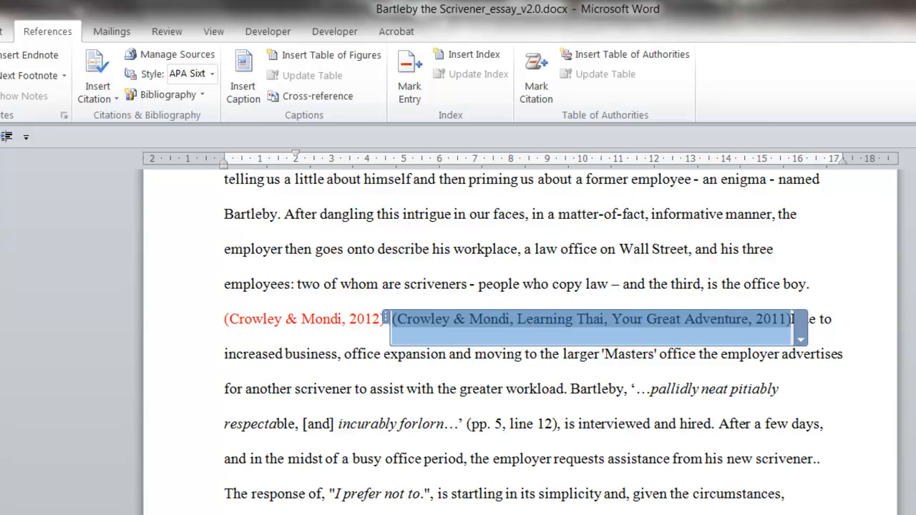
{"action": "key", "text": "alt+h"}
{"action": "left_click", "coordinate": [133, 89]}
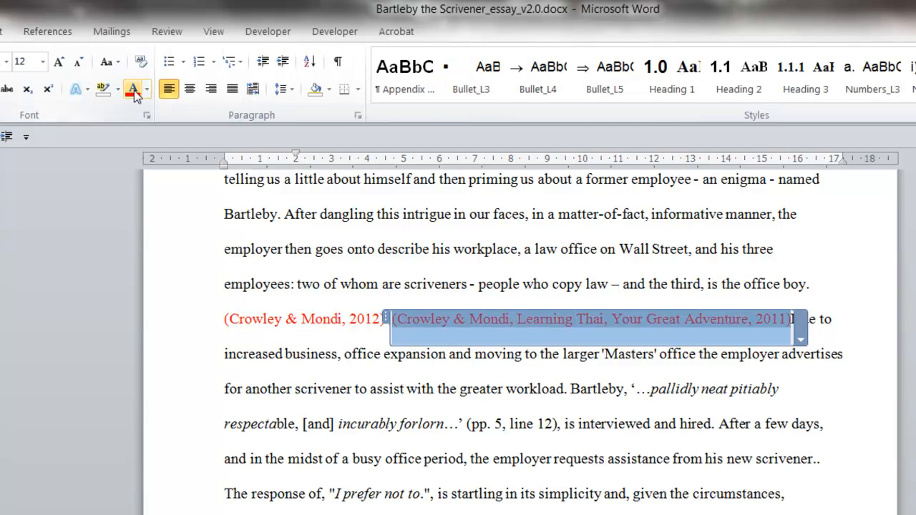
{"action": "left_click", "coordinate": [491, 228]}
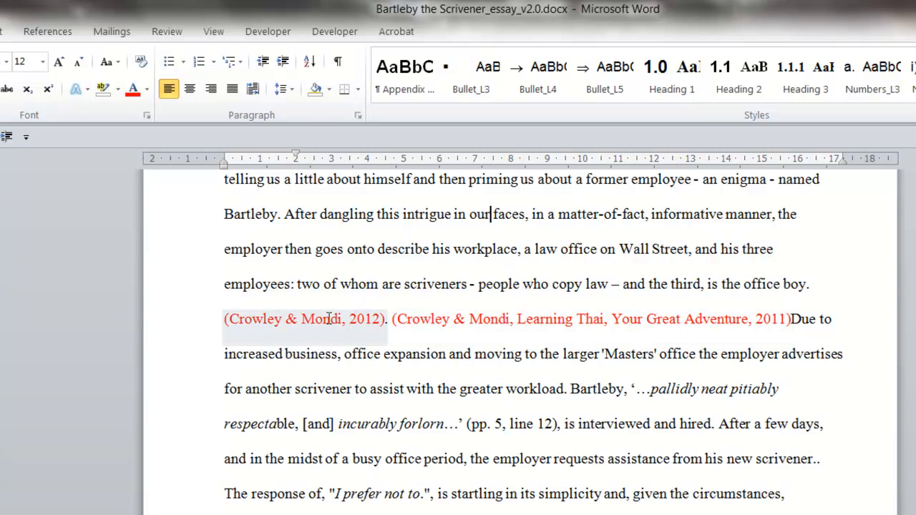
- Edit the source of the "Learning Thai, Your Great Adventure" citation, setting its tag name to ltyga, and accept the source update
{"action": "left_click", "coordinate": [423, 318]}
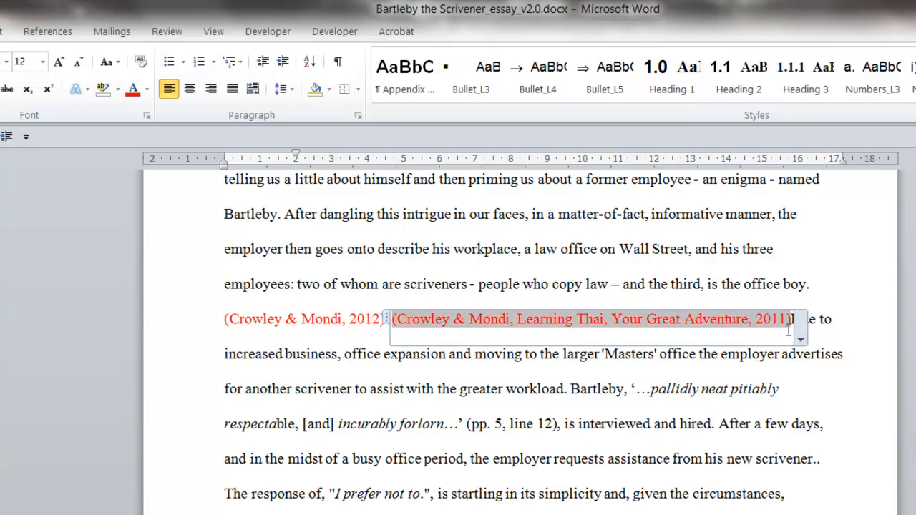
{"action": "left_click", "coordinate": [800, 337]}
{"action": "left_click", "coordinate": [718, 378]}
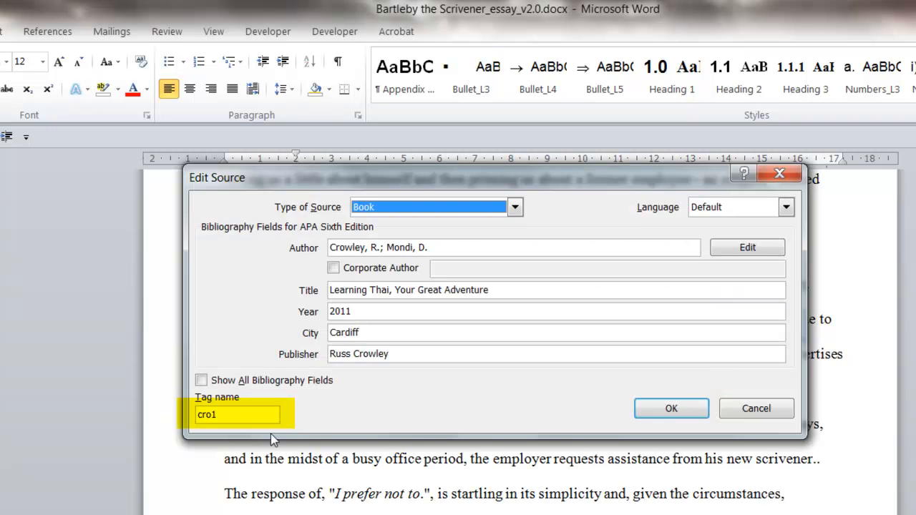
{"action": "left_click_drag", "start_coordinate": [236, 415], "coordinate": [163, 415]}
{"action": "left_click", "coordinate": [236, 415]}
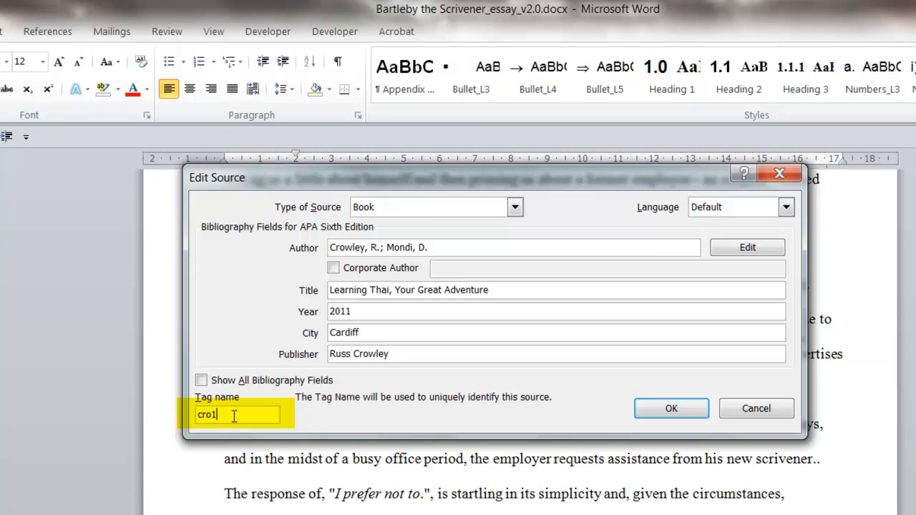
{"action": "left_click_drag", "start_coordinate": [247, 416], "coordinate": [176, 412]}
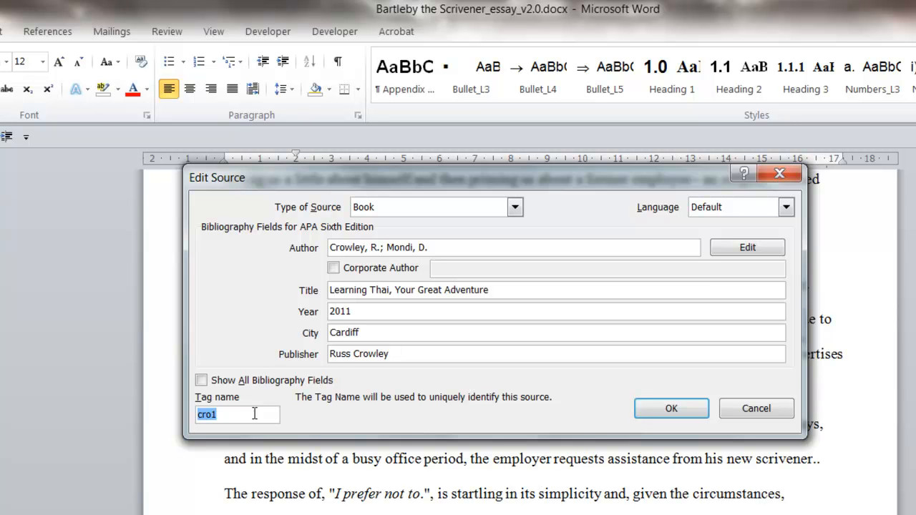
{"action": "type", "text": "ltyga"}
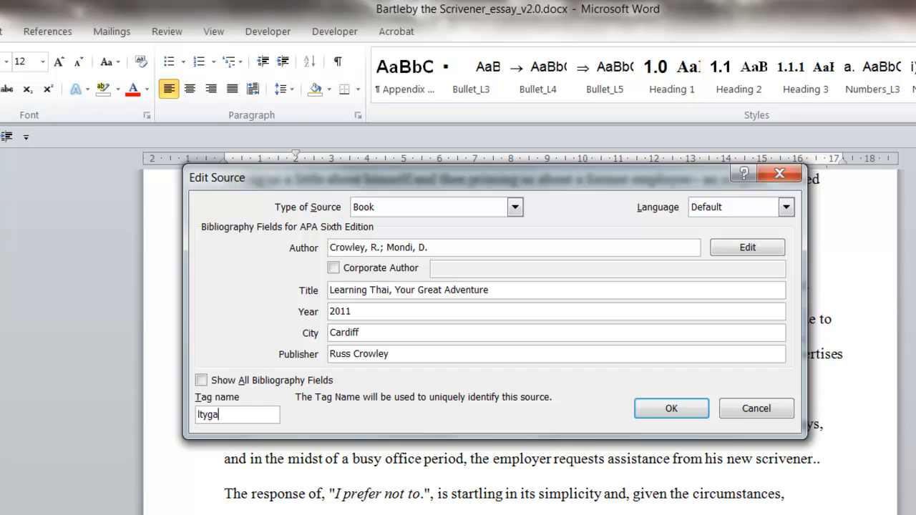
{"action": "left_click", "coordinate": [677, 408]}
{"action": "left_click", "coordinate": [458, 449]}
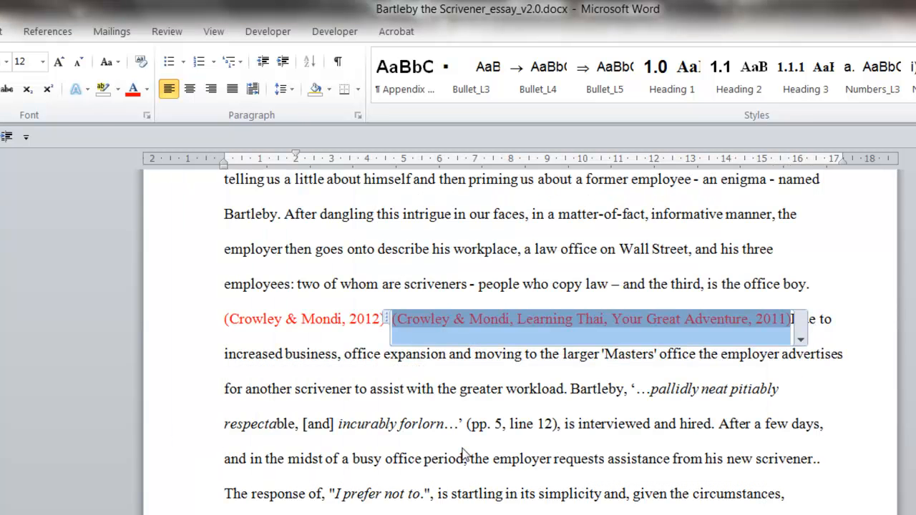
{"action": "left_click", "coordinate": [520, 215]}
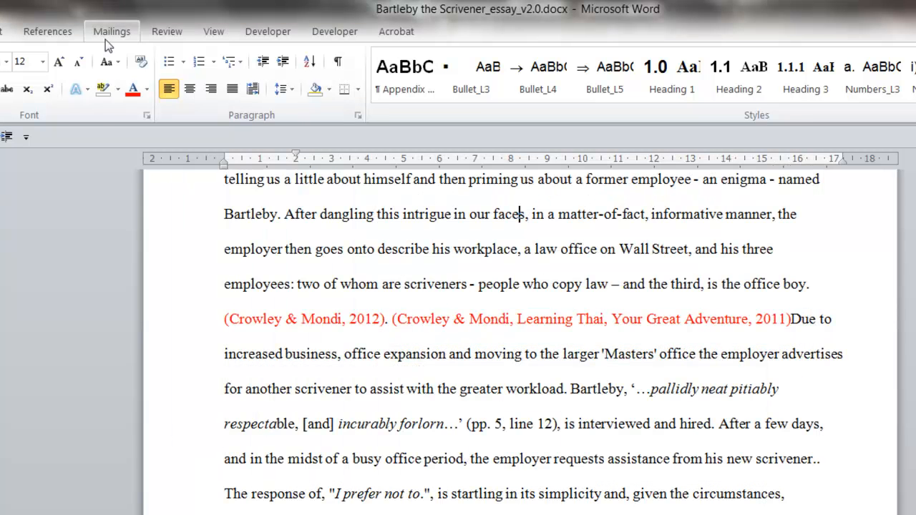
- In the Source Manager, set the tag name of "Memory Aids to Your Great Adventure" to matyga, updating both master list and document
{"action": "left_click", "coordinate": [45, 33]}
{"action": "left_click", "coordinate": [170, 55]}
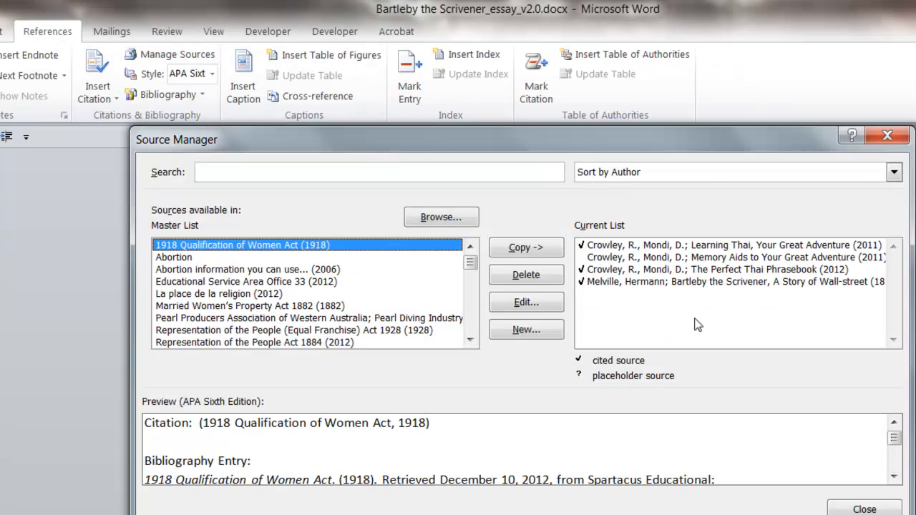
{"action": "left_click", "coordinate": [694, 257]}
{"action": "left_click", "coordinate": [523, 304]}
{"action": "double_click", "coordinate": [236, 415]}
{"action": "type", "text": "matyga"}
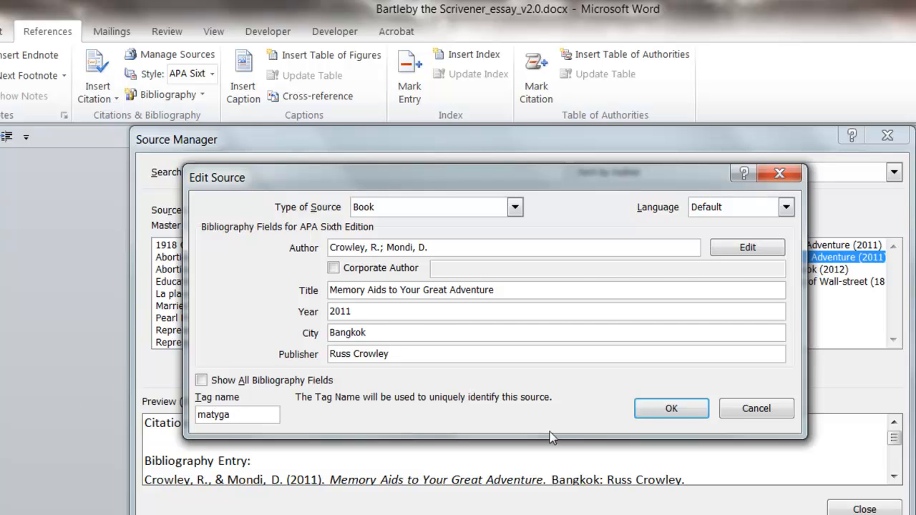
{"action": "left_click", "coordinate": [659, 404]}
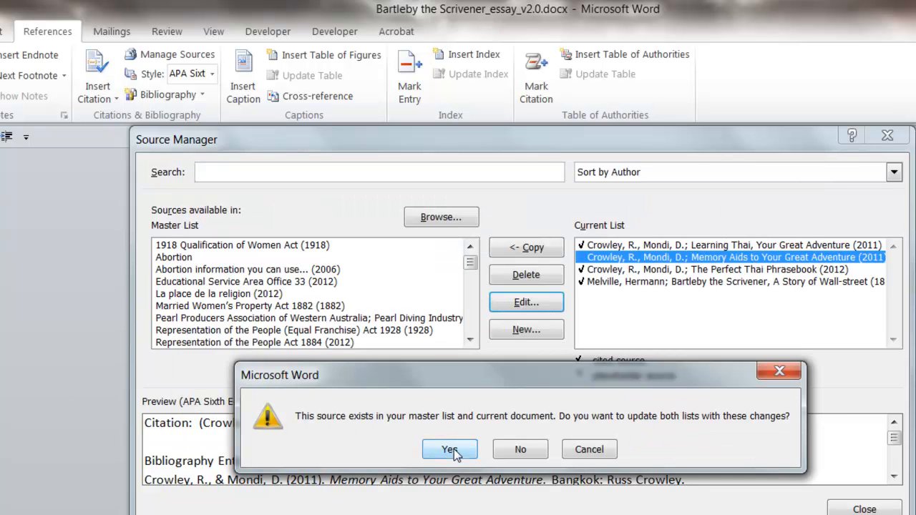
{"action": "left_click", "coordinate": [446, 449]}
{"action": "left_click", "coordinate": [862, 509]}
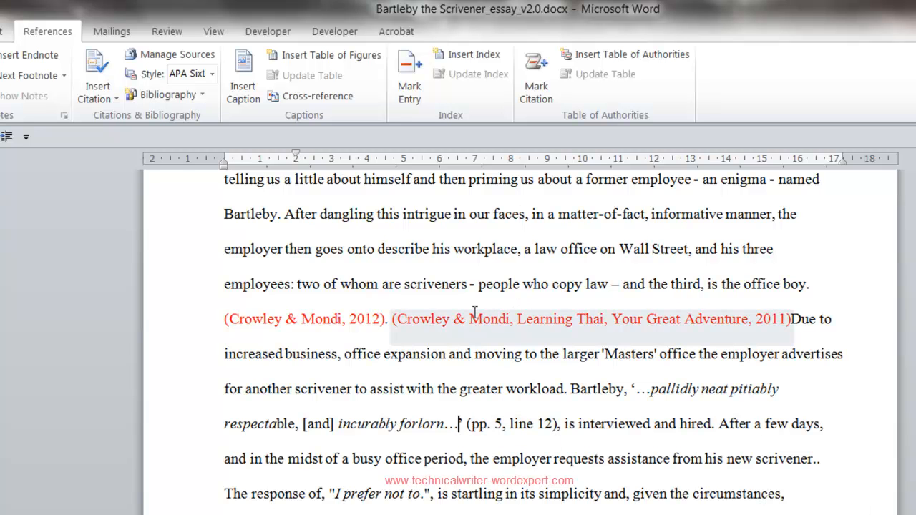
- Open the field code of the red 2012 citation for editing and examine its CITATION keyword, source tag and switches
{"action": "left_click", "coordinate": [567, 326]}
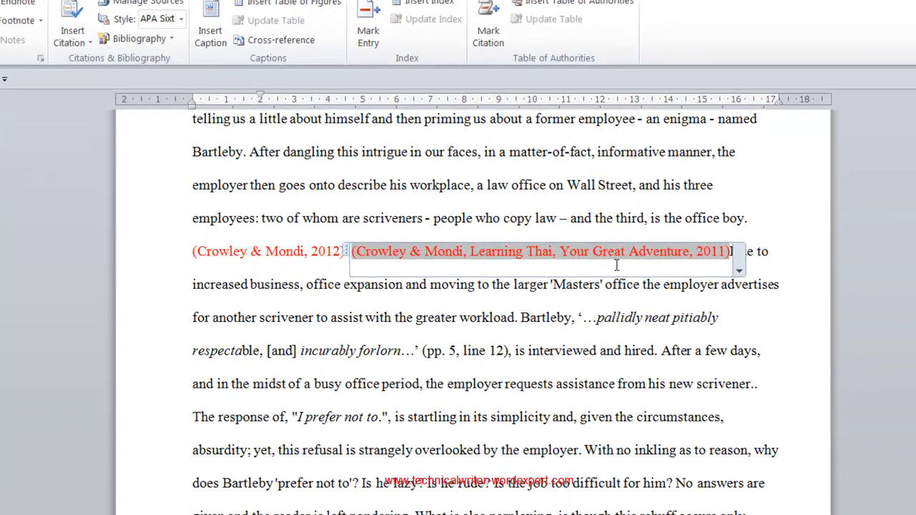
{"action": "left_click", "coordinate": [315, 317]}
{"action": "right_click", "coordinate": [267, 227]}
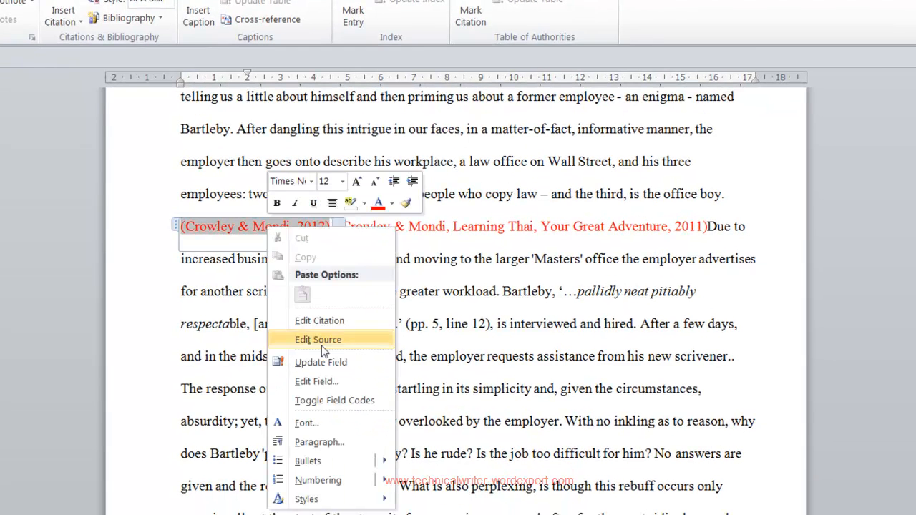
{"action": "left_click", "coordinate": [328, 381]}
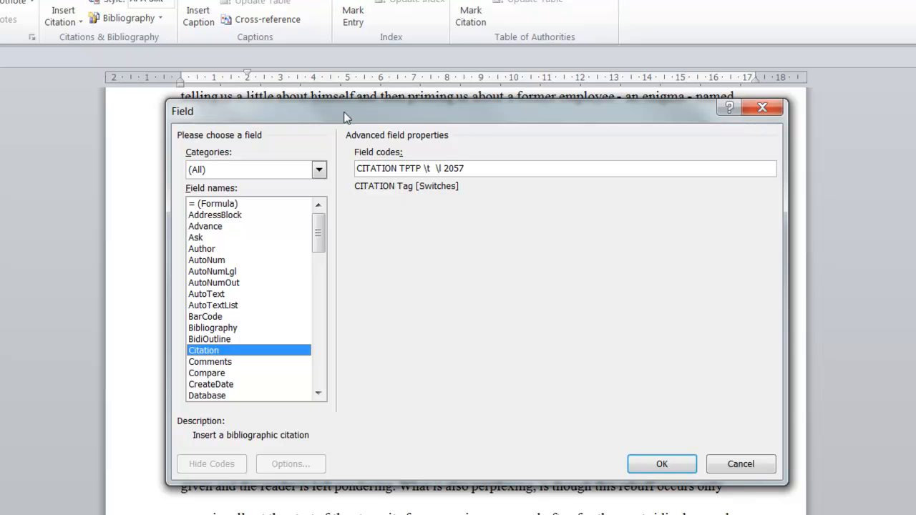
{"action": "double_click", "coordinate": [373, 168]}
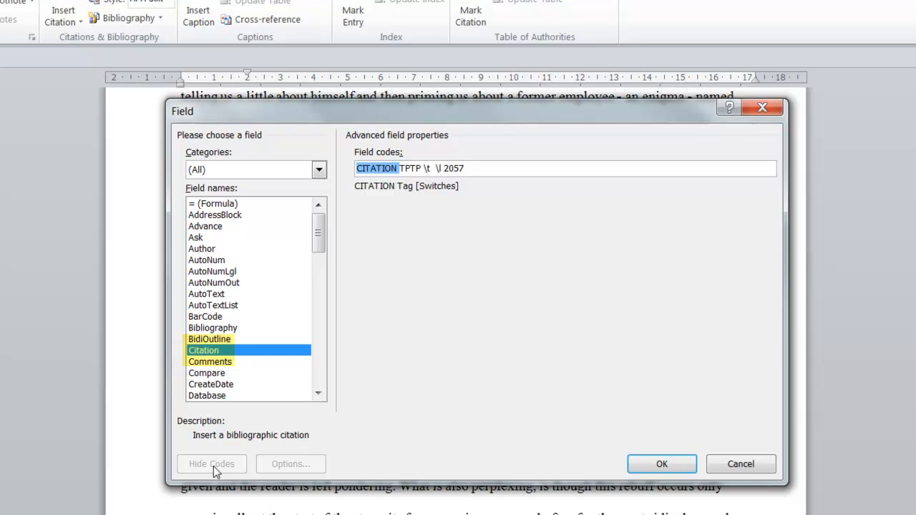
{"action": "double_click", "coordinate": [408, 168]}
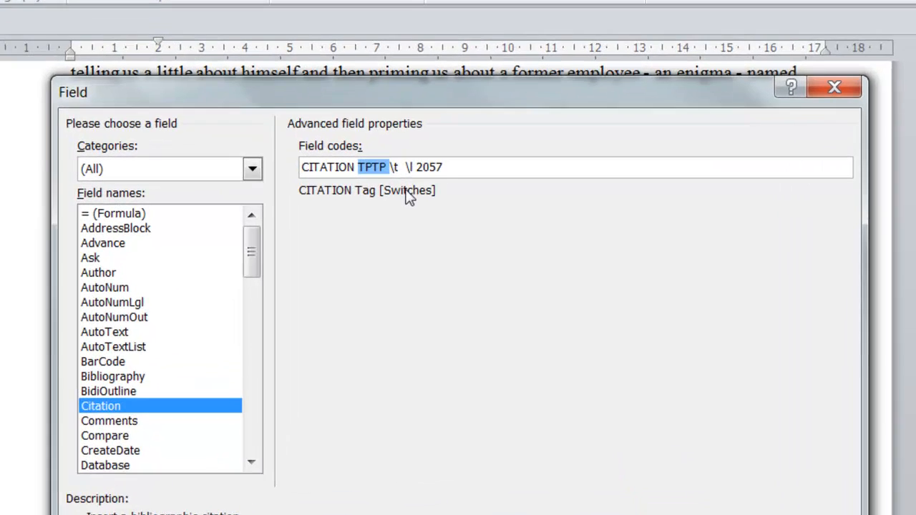
{"action": "left_click", "coordinate": [431, 169]}
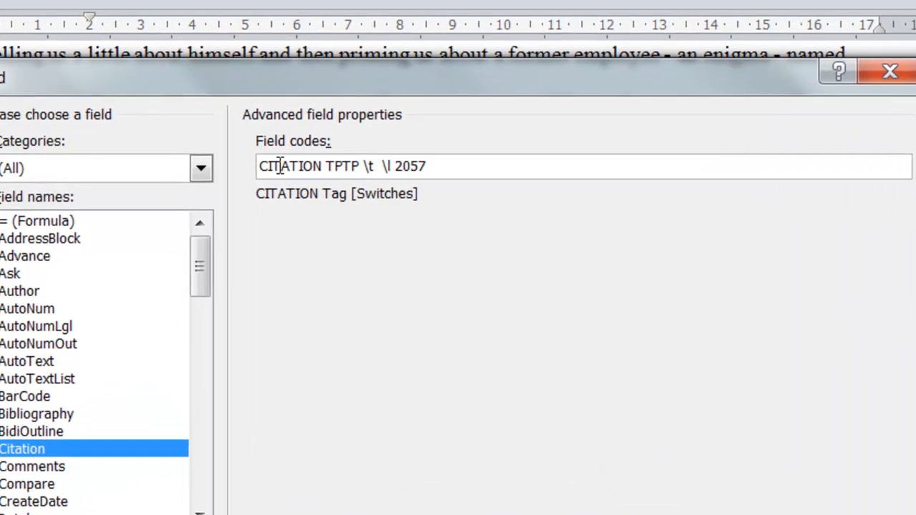
{"action": "double_click", "coordinate": [338, 166]}
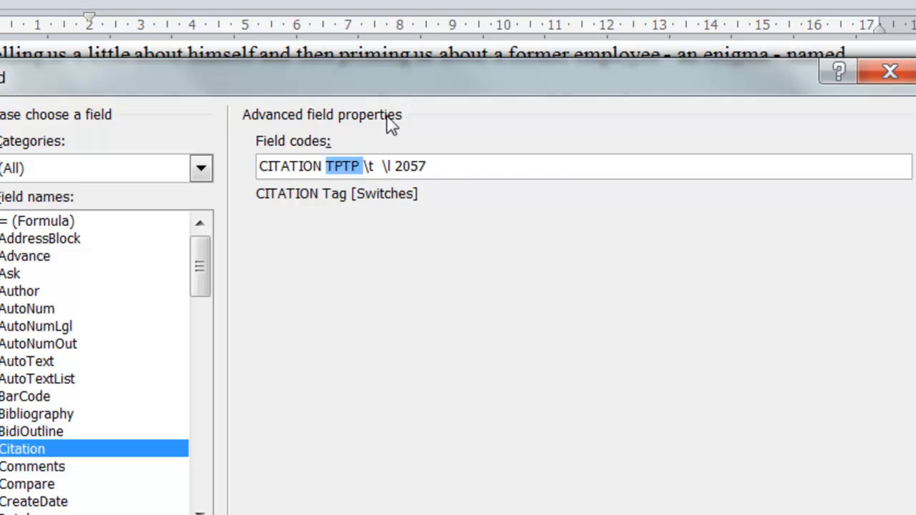
{"action": "left_click", "coordinate": [377, 166]}
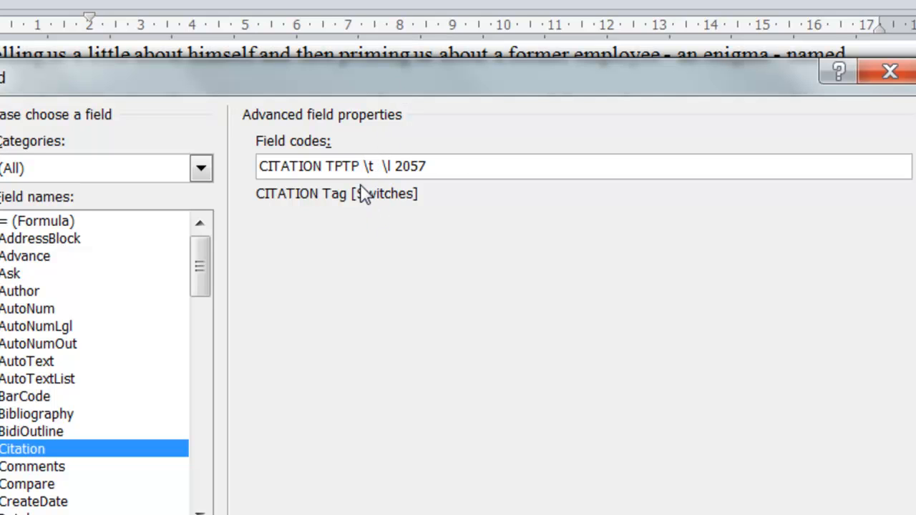
{"action": "left_click_drag", "start_coordinate": [373, 167], "coordinate": [366, 167]}
{"action": "left_click", "coordinate": [402, 166]}
- Append the switch \m ltyga to the end of the 2012 citation's field code and apply it
{"action": "left_click_drag", "start_coordinate": [359, 166], "coordinate": [444, 166]}
{"action": "left_click", "coordinate": [444, 166]}
{"action": "type", "text": "\\m ltyga"}
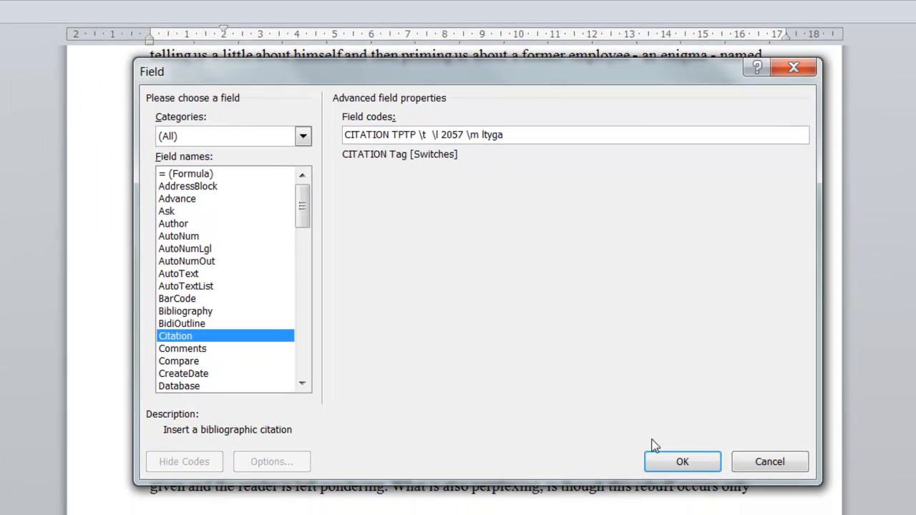
{"action": "left_click", "coordinate": [687, 464]}
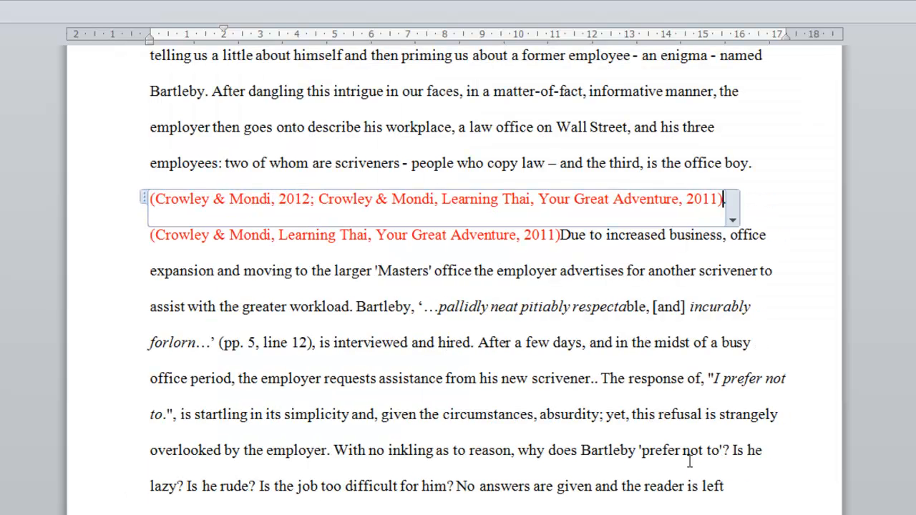
{"action": "type", "text": "."}
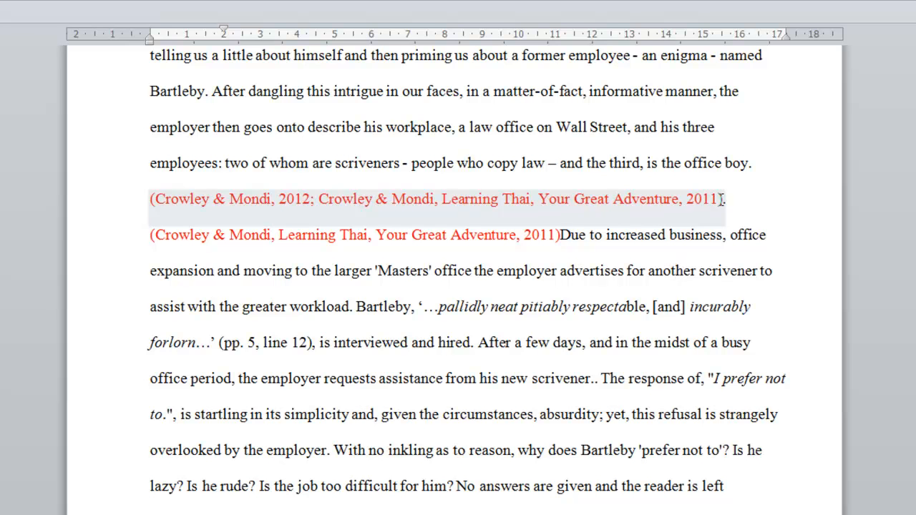
- Delete the separate "Learning Thai, Your Great Adventure" citation that follows the combined citation
{"action": "left_click", "coordinate": [429, 234]}
{"action": "left_click", "coordinate": [143, 234]}
{"action": "left_click", "coordinate": [145, 233]}
{"action": "left_click", "coordinate": [144, 239]}
{"action": "left_click", "coordinate": [145, 240]}
{"action": "left_click", "coordinate": [174, 243]}
{"action": "left_click", "coordinate": [145, 240]}
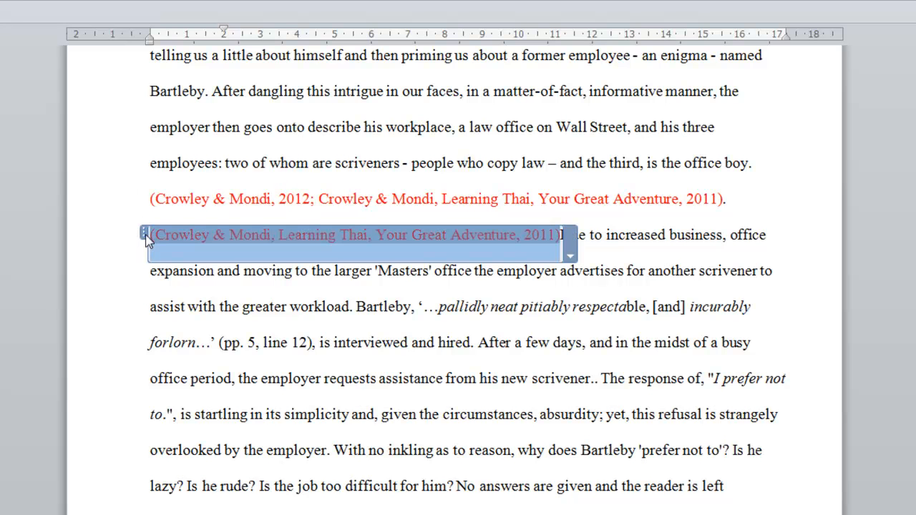
{"action": "key", "text": "Delete"}
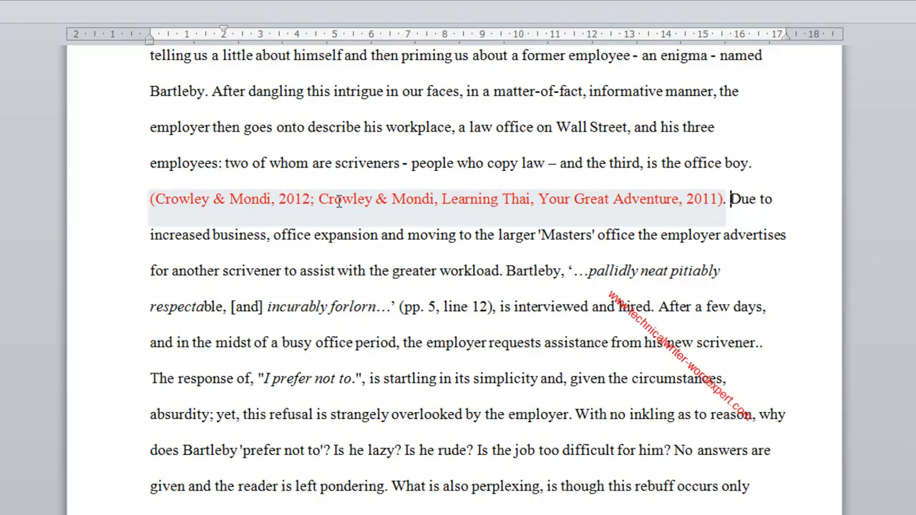
- Suppress the author for the "Learning Thai, Your Great Adventure" source within the combined citation
{"action": "left_click", "coordinate": [711, 209]}
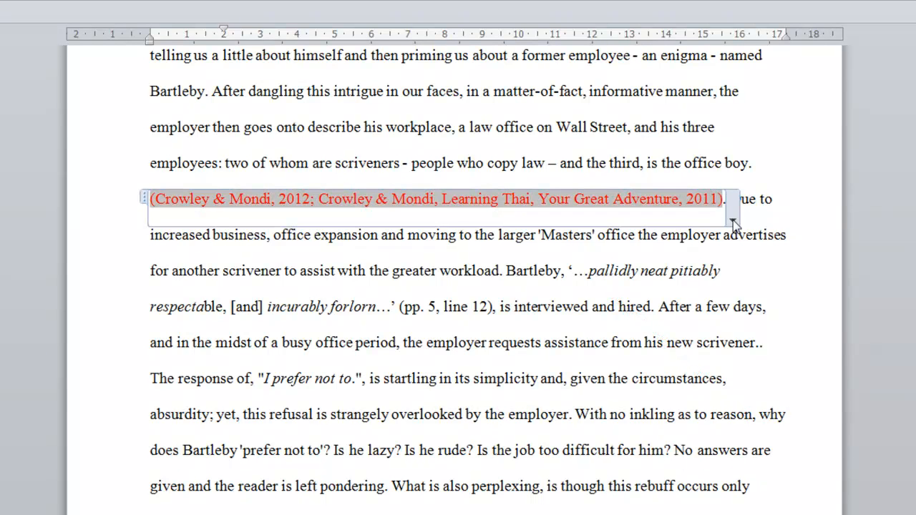
{"action": "left_click", "coordinate": [732, 222]}
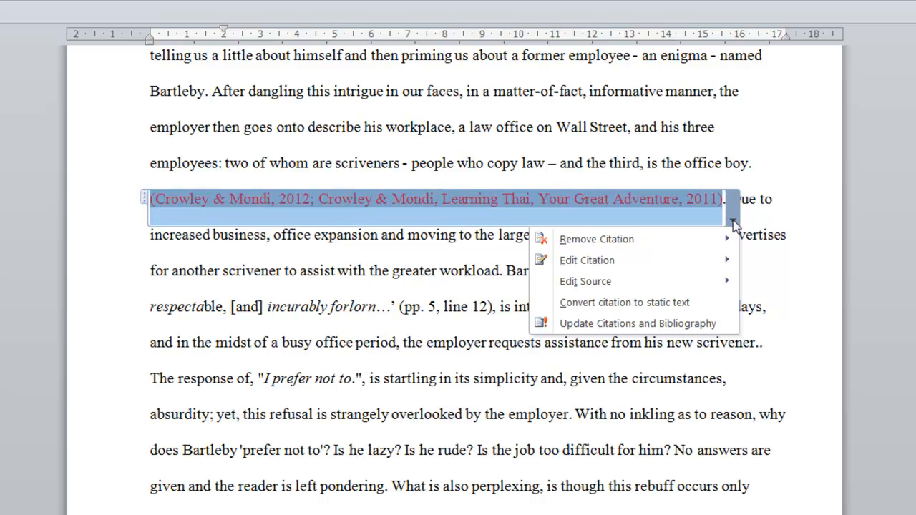
{"action": "mouse_move", "coordinate": [729, 262]}
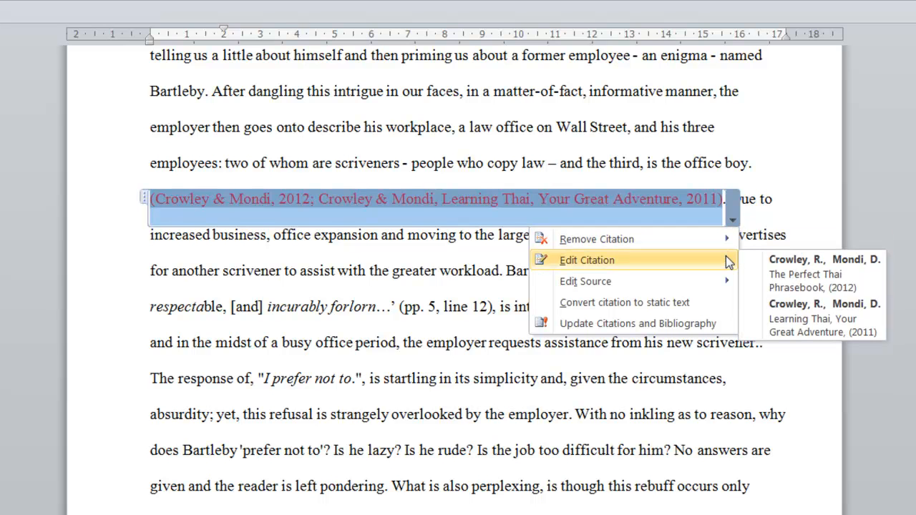
{"action": "left_click", "coordinate": [833, 328]}
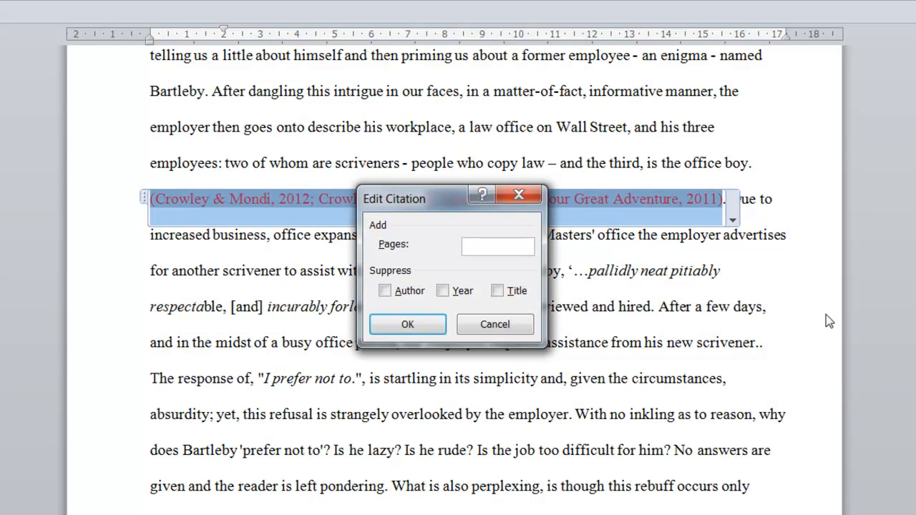
{"action": "left_click_drag", "start_coordinate": [443, 209], "coordinate": [422, 258]}
{"action": "left_click", "coordinate": [378, 347]}
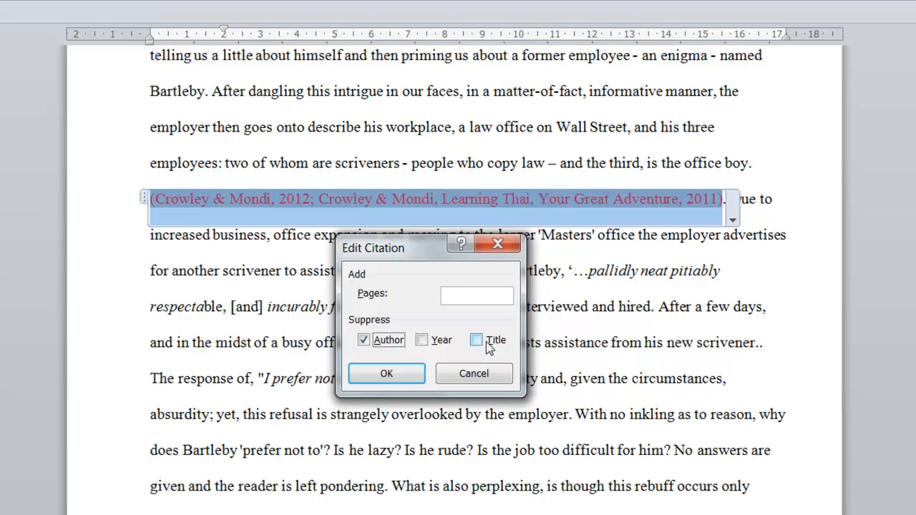
{"action": "left_click", "coordinate": [381, 377]}
{"action": "left_click", "coordinate": [385, 285]}
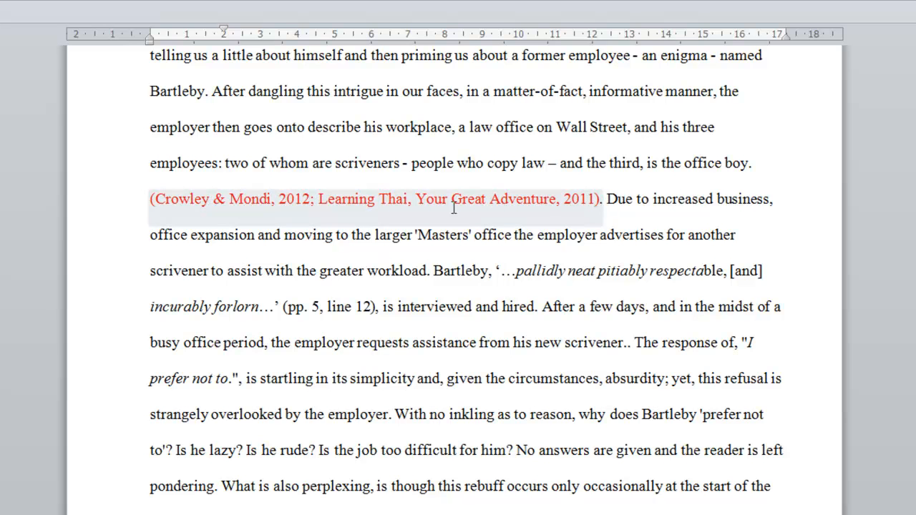
- Suppress the title of the "Learning Thai, Your Great Adventure" source in the combined citation
{"action": "right_click", "coordinate": [415, 199]}
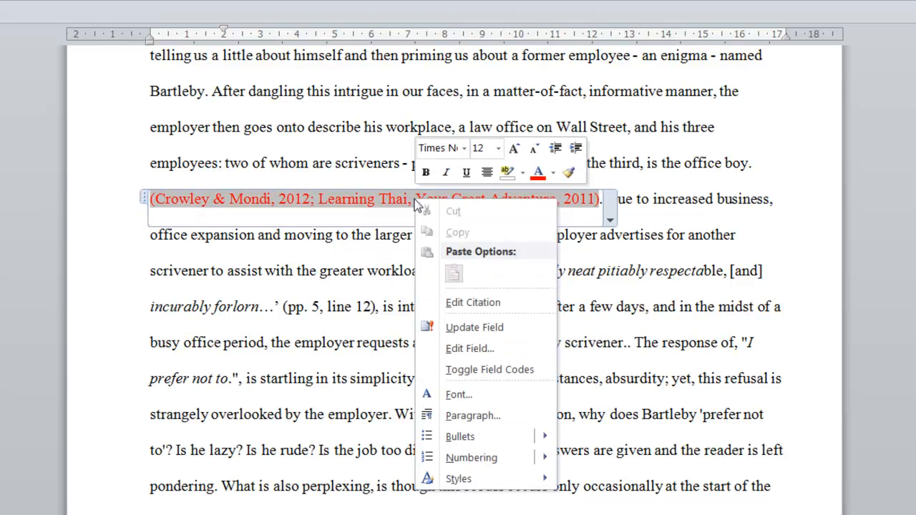
{"action": "left_click", "coordinate": [610, 220]}
{"action": "mouse_move", "coordinate": [601, 264]}
{"action": "left_click", "coordinate": [679, 318]}
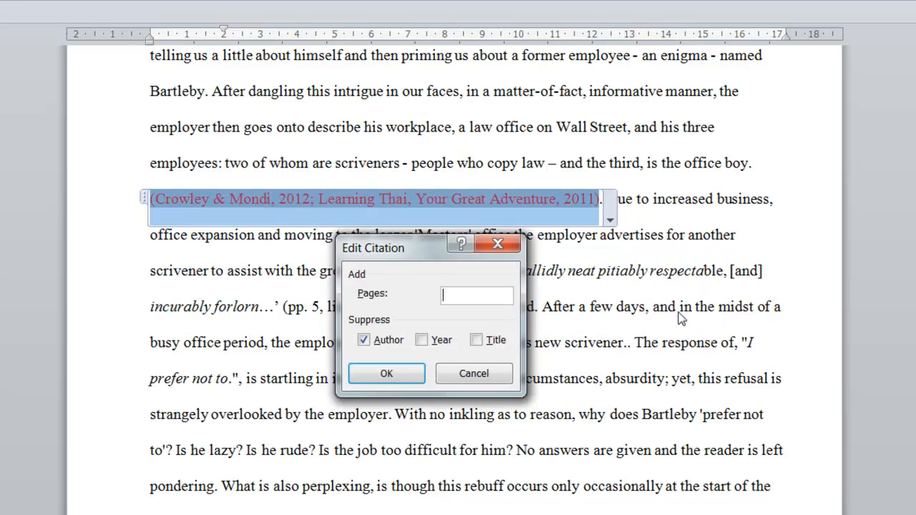
{"action": "left_click", "coordinate": [492, 346]}
{"action": "left_click", "coordinate": [386, 373]}
{"action": "left_click", "coordinate": [377, 344]}
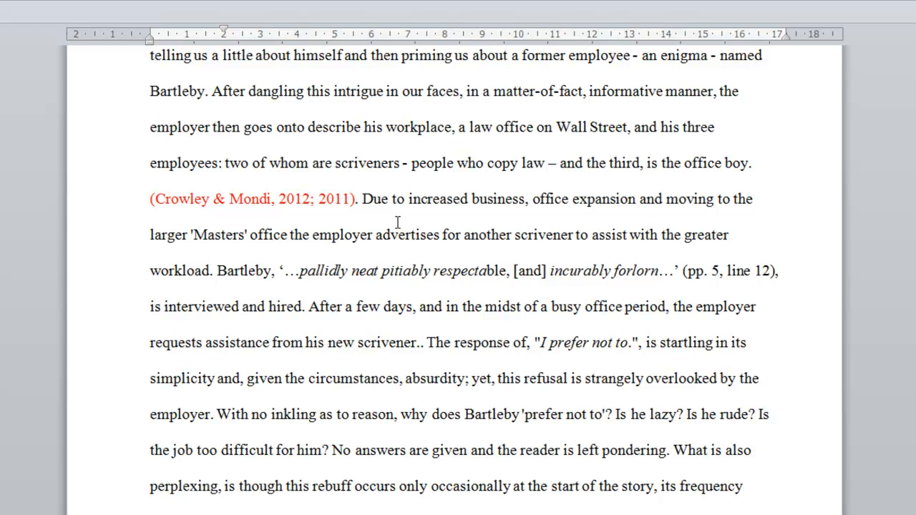
- Open the combined citation's field code and replace its first source tag, TPTP, with ltyga
{"action": "right_click", "coordinate": [275, 199]}
{"action": "key", "text": "Escape"}
{"action": "right_click", "coordinate": [303, 199]}
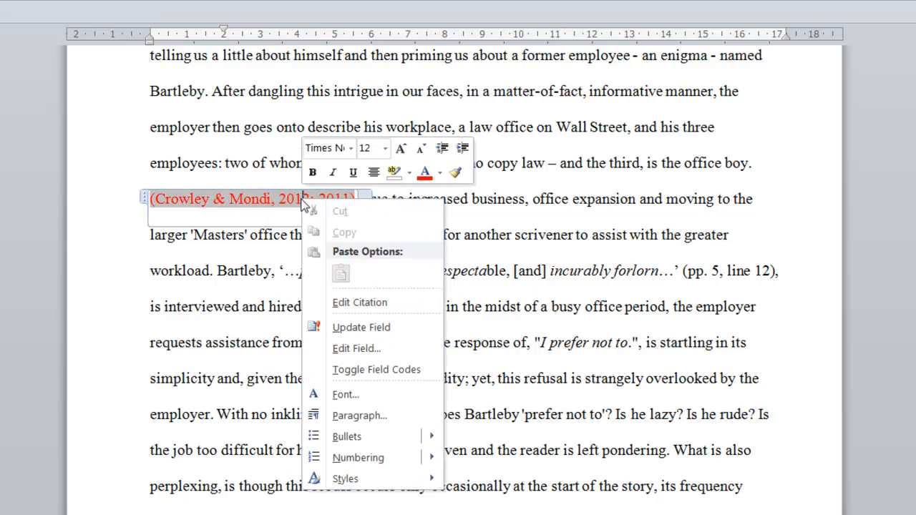
{"action": "left_click", "coordinate": [369, 348]}
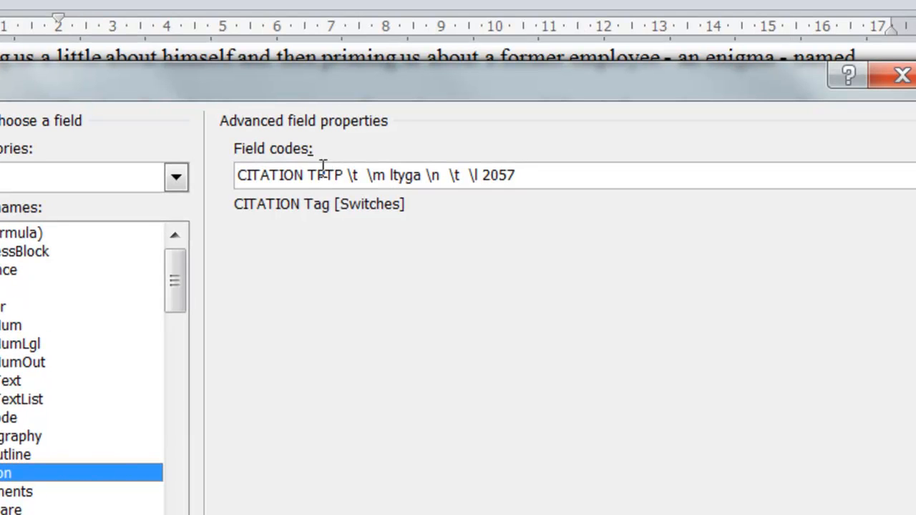
{"action": "double_click", "coordinate": [402, 133]}
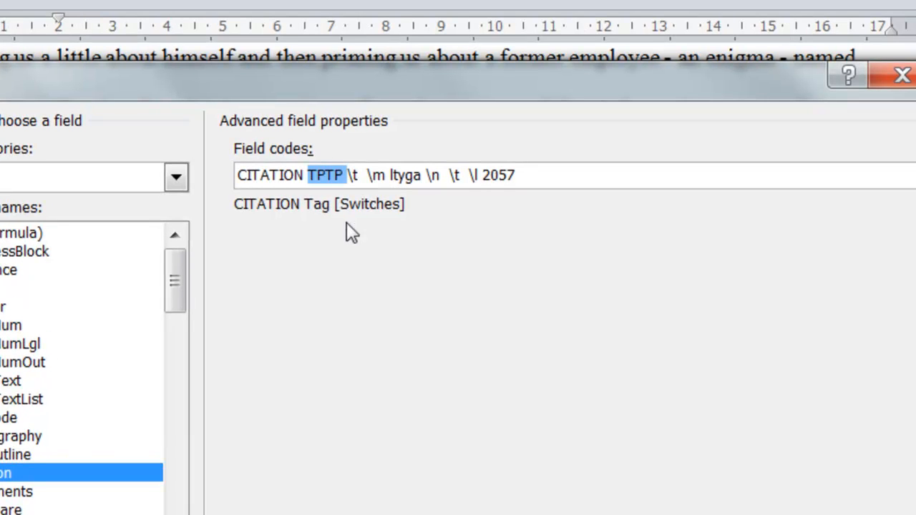
{"action": "type", "text": "ltyg"}
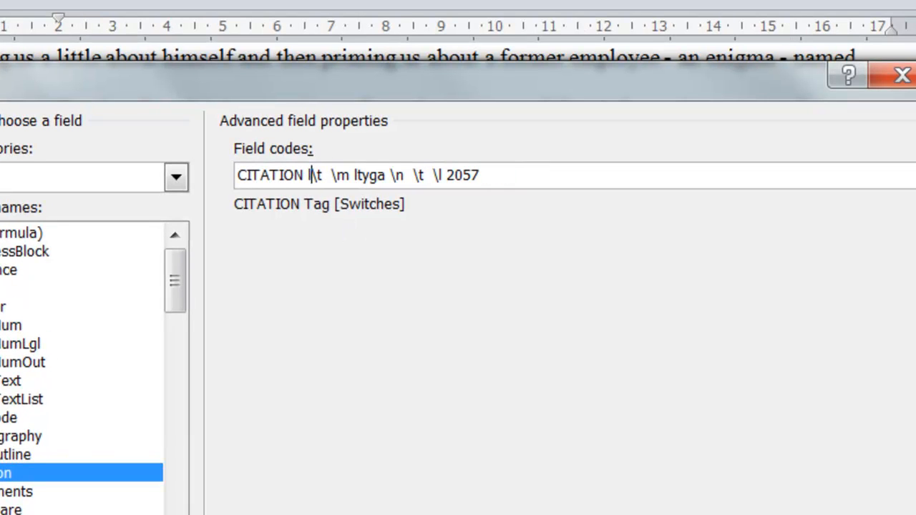
{"action": "type", "text": "a"}
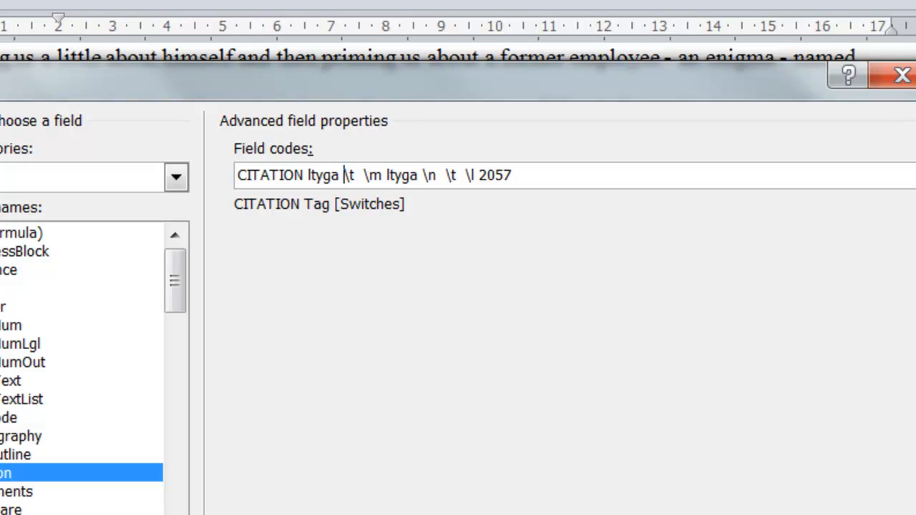
- Replace the tag after the \m switch with TPTP and apply the edited field code to the combined citation
{"action": "key", "text": "Right"}
{"action": "key", "text": "Right"}
{"action": "key", "text": "Right"}
{"action": "key", "text": "Right"}
{"action": "key", "text": "Right"}
{"action": "key", "text": "Right"}
{"action": "key", "text": "Right"}
{"action": "key", "text": "Right"}
{"action": "key", "text": "Right"}
{"action": "key", "text": "Left"}
{"action": "key", "text": "Left"}
{"action": "key", "text": "Delete"}
{"action": "key", "text": "Delete"}
{"action": "key", "text": "Delete"}
{"action": "key", "text": "Delete"}
{"action": "key", "text": "Delete"}
{"action": "key", "text": "Delete"}
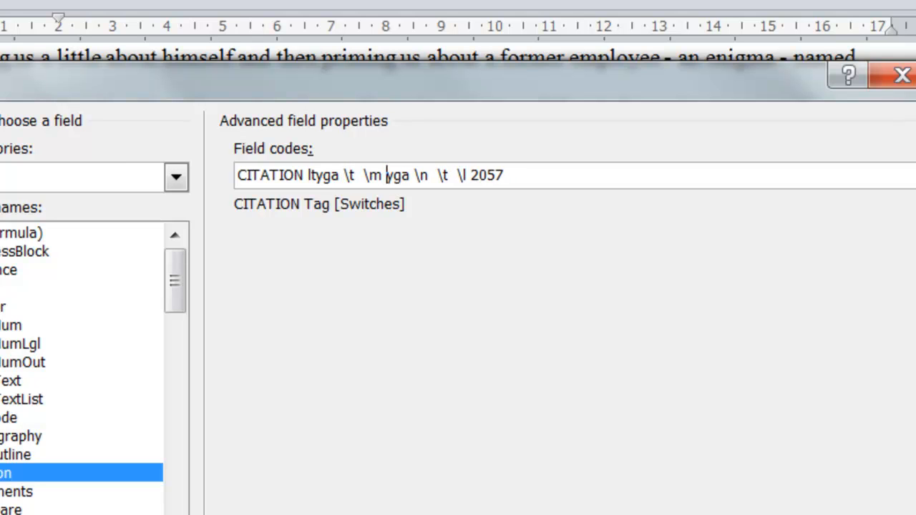
{"action": "type", "text": "TPTP"}
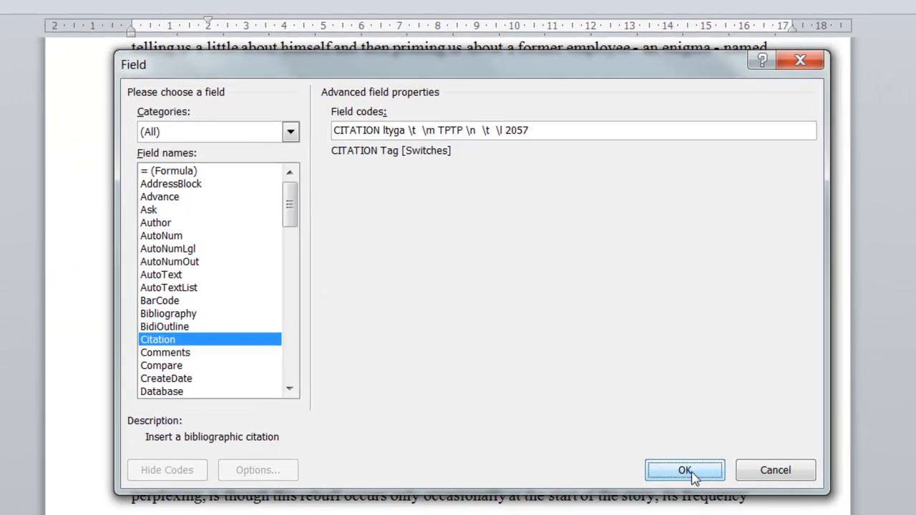
{"action": "left_click", "coordinate": [694, 468]}
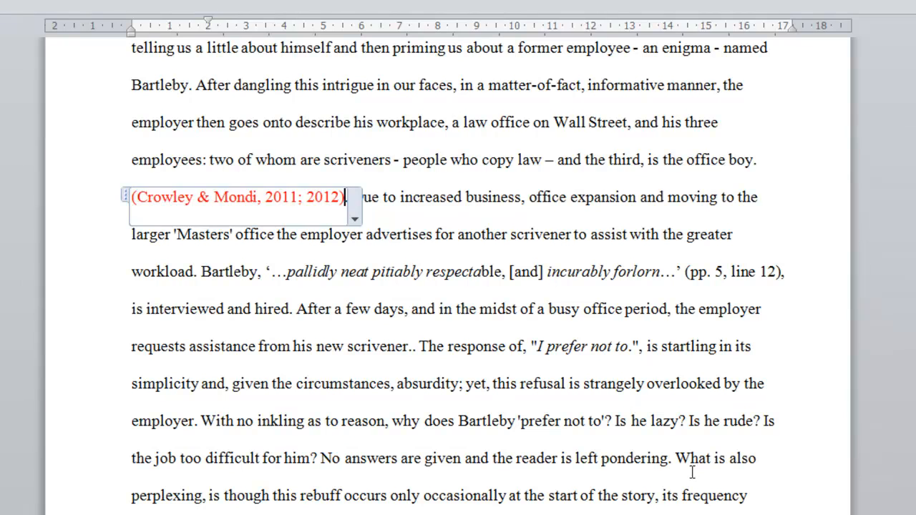
{"action": "left_click", "coordinate": [574, 351]}
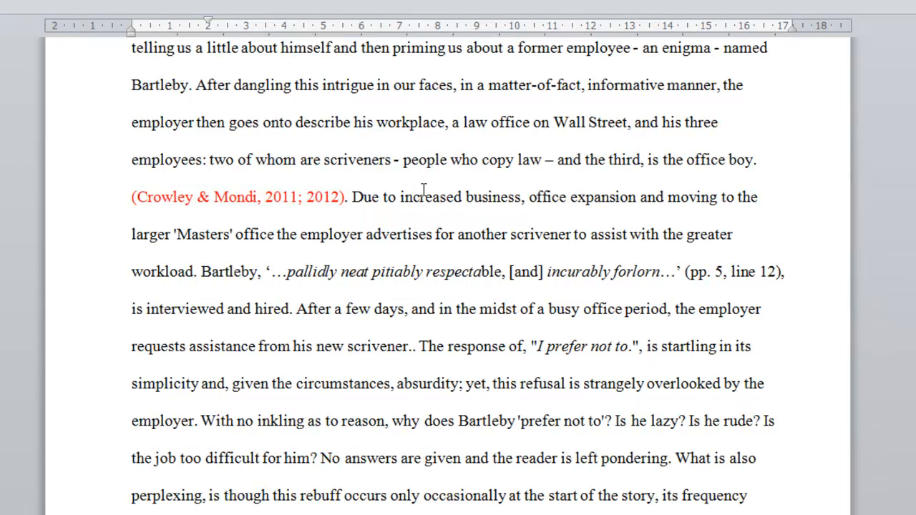
- Copy the tag name of the "Memory Aids to Your Great Adventure" source from its source details, leaving the source unedited
{"action": "left_click", "coordinate": [363, 198]}
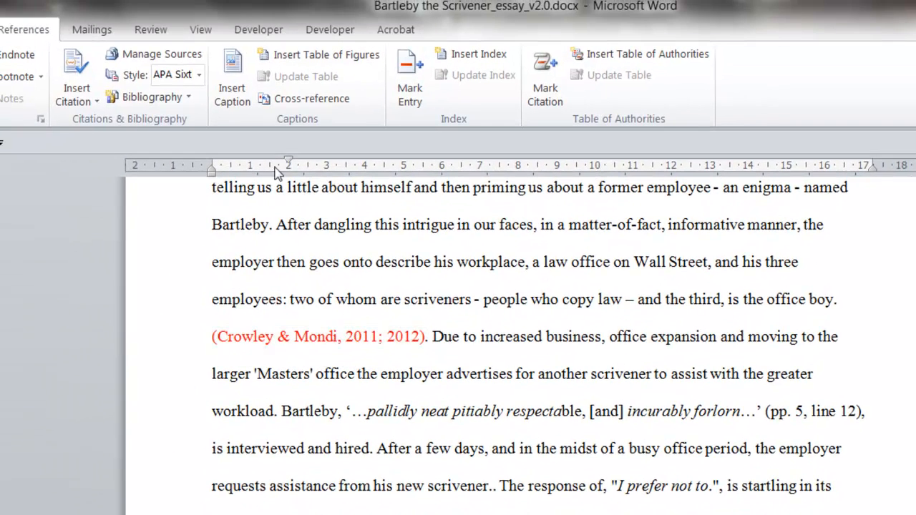
{"action": "left_click", "coordinate": [160, 60]}
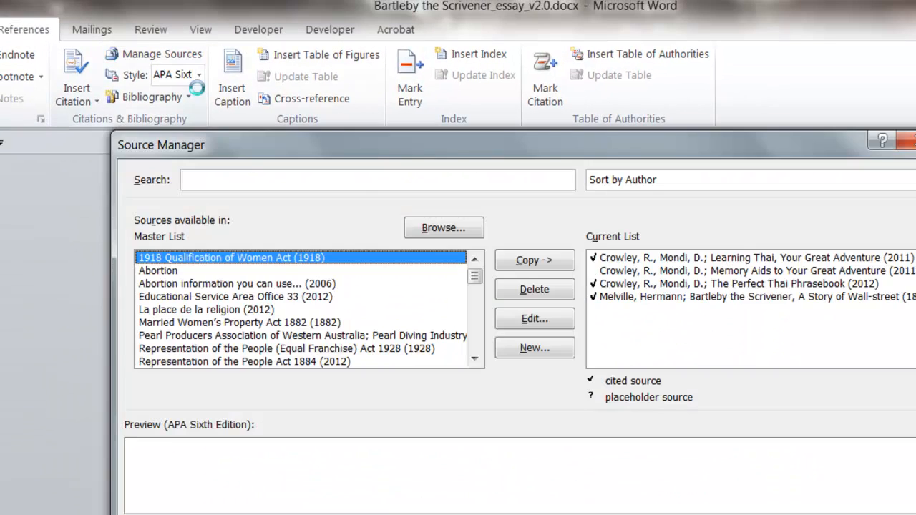
{"action": "left_click", "coordinate": [652, 275]}
{"action": "left_click", "coordinate": [538, 319]}
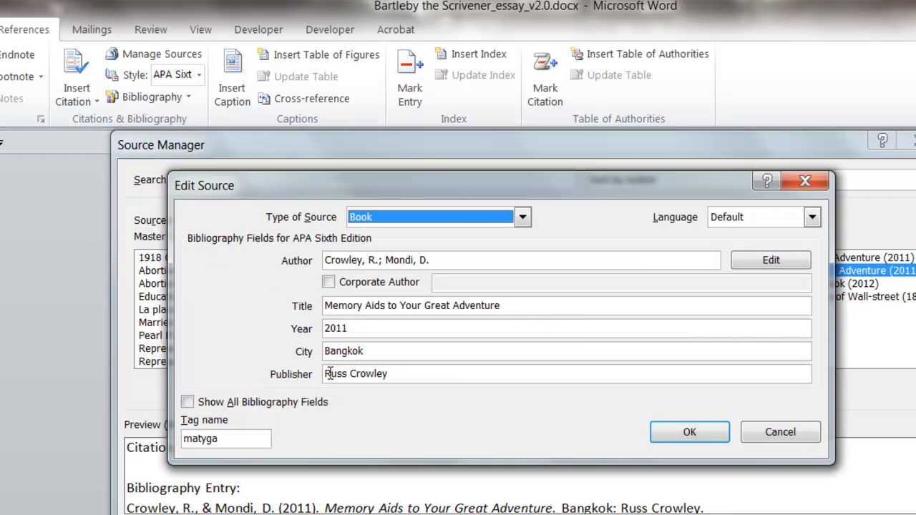
{"action": "double_click", "coordinate": [224, 438]}
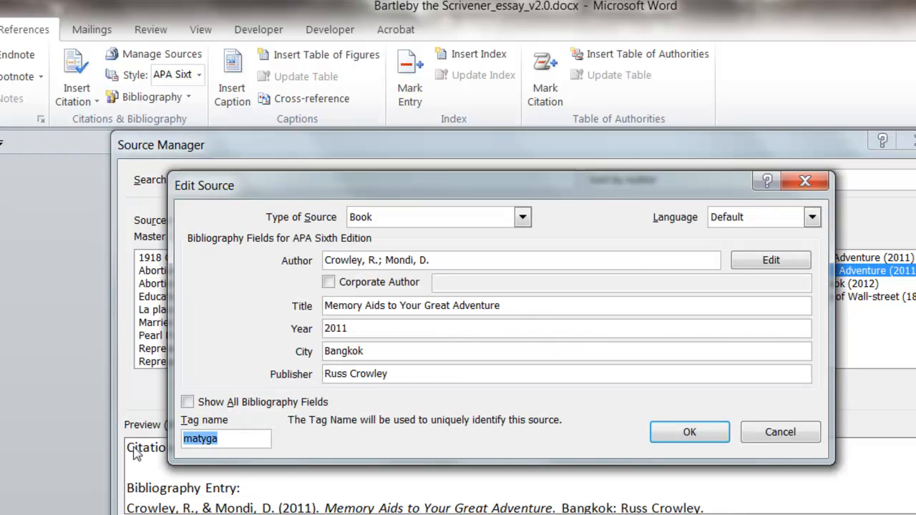
{"action": "right_click", "coordinate": [201, 442]}
{"action": "left_click", "coordinate": [245, 473]}
{"action": "left_click", "coordinate": [779, 432]}
{"action": "left_click", "coordinate": [825, 464]}
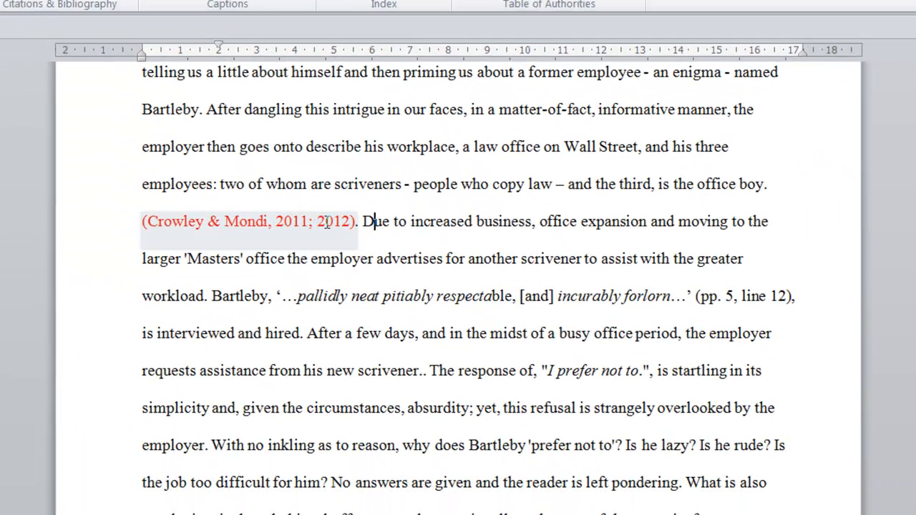
- Append \m matyga to the end of the combined citation's field code and apply it
{"action": "right_click", "coordinate": [255, 224]}
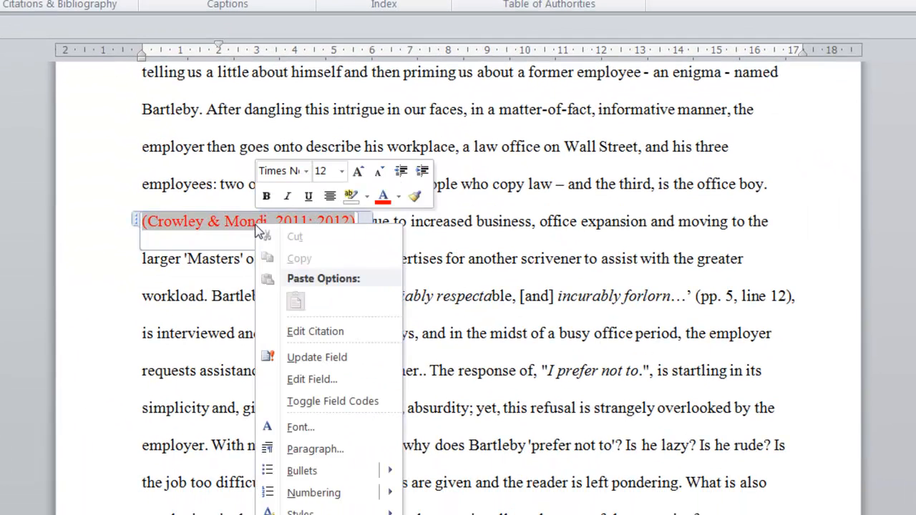
{"action": "left_click", "coordinate": [345, 379]}
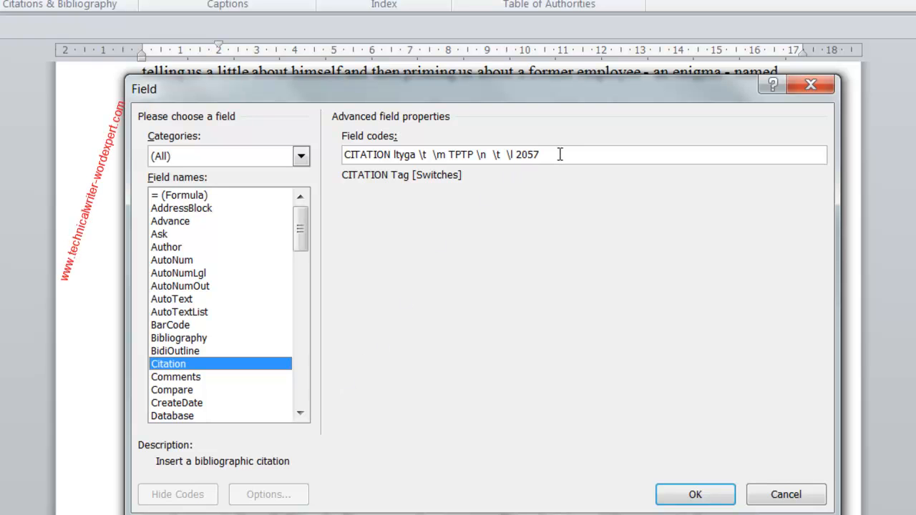
{"action": "type", "text": "\\m matyga"}
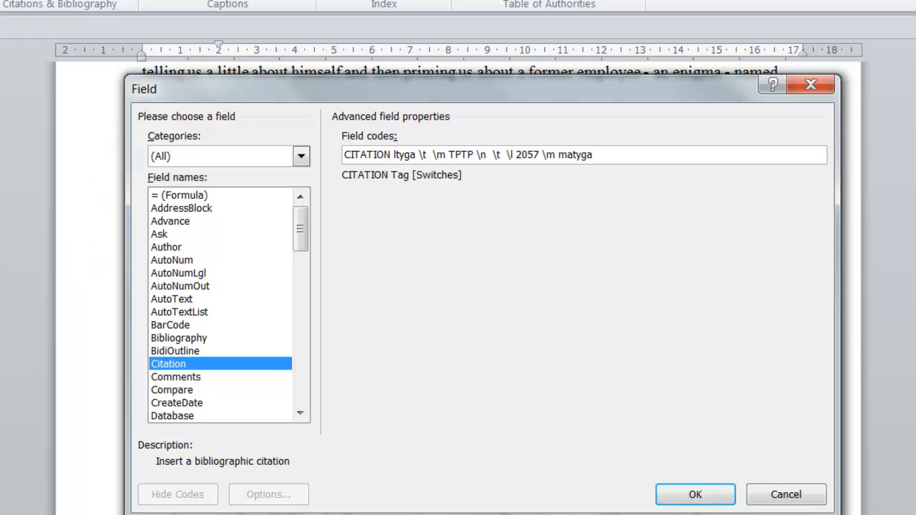
{"action": "left_click", "coordinate": [695, 493]}
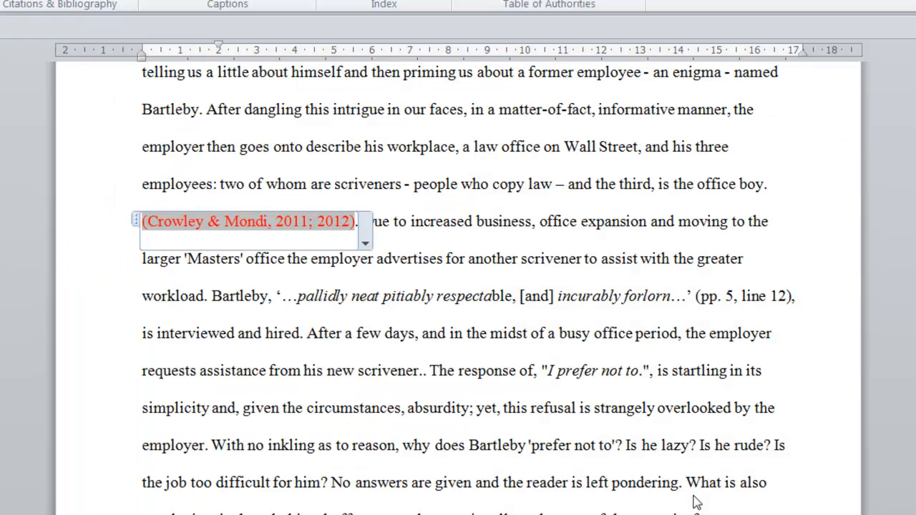
{"action": "left_click", "coordinate": [600, 408]}
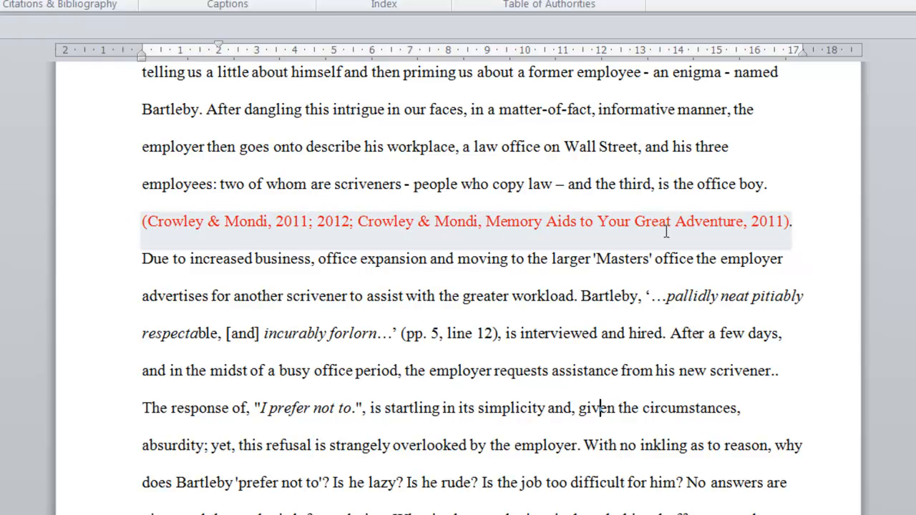
- Suppress the author and title of the "Memory Aids to Your Great Adventure" source in the combined citation
{"action": "left_click", "coordinate": [780, 229]}
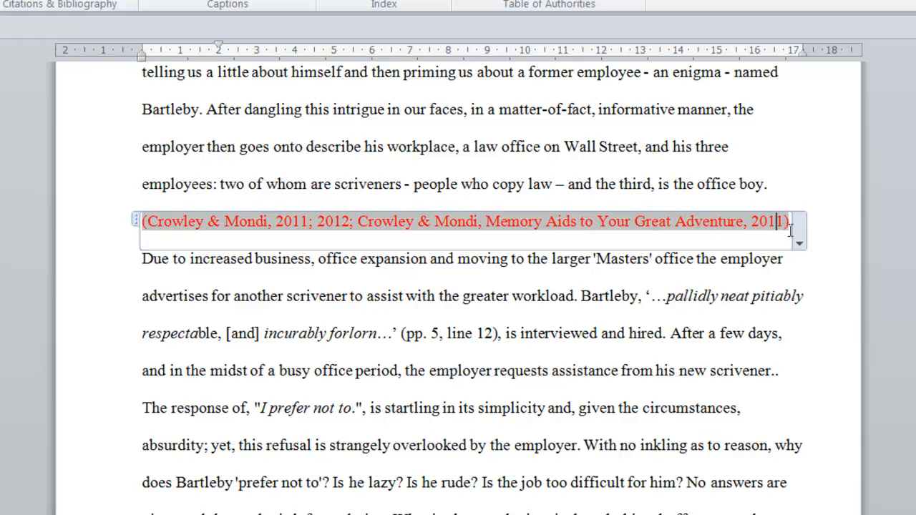
{"action": "left_click", "coordinate": [800, 248]}
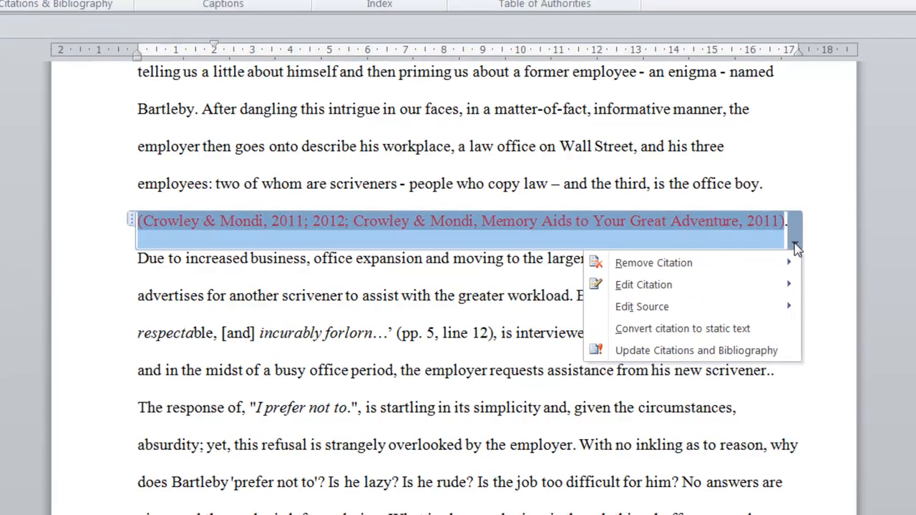
{"action": "mouse_move", "coordinate": [792, 286]}
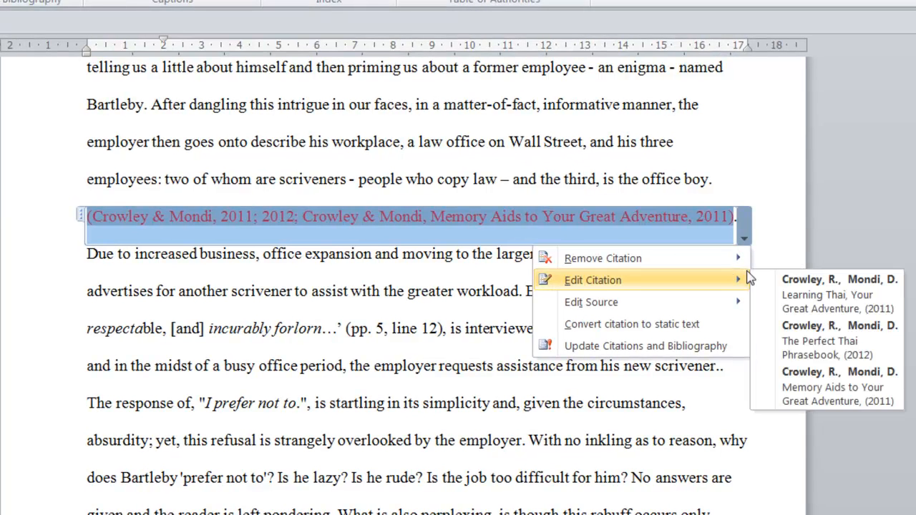
{"action": "left_click", "coordinate": [832, 405]}
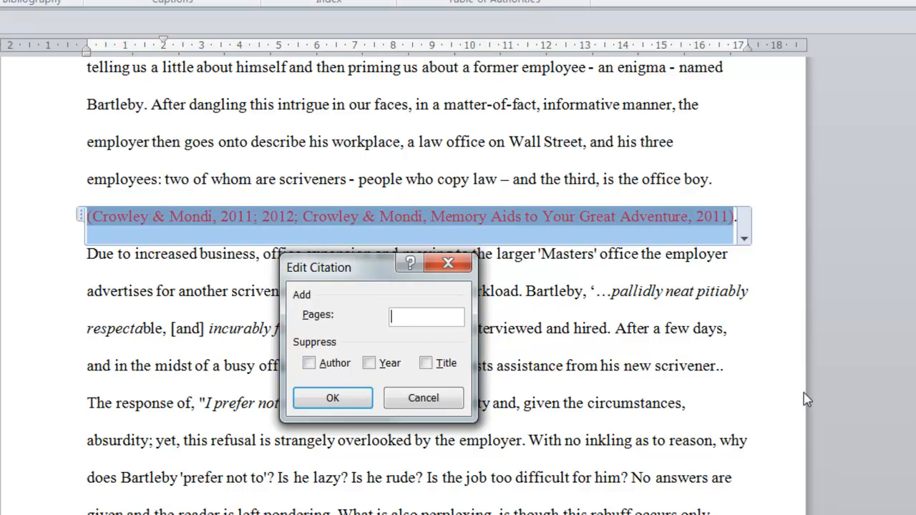
{"action": "left_click", "coordinate": [323, 364]}
{"action": "left_click", "coordinate": [442, 363]}
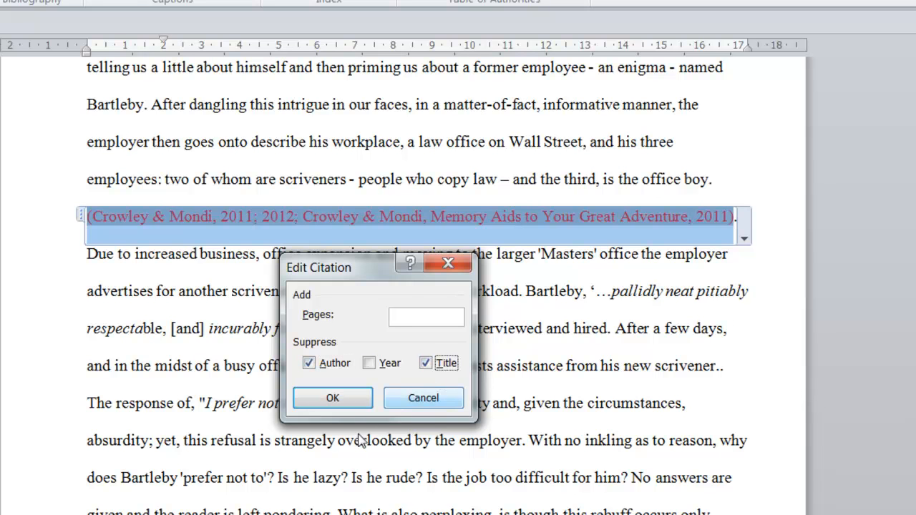
{"action": "left_click", "coordinate": [333, 398]}
{"action": "left_click", "coordinate": [316, 335]}
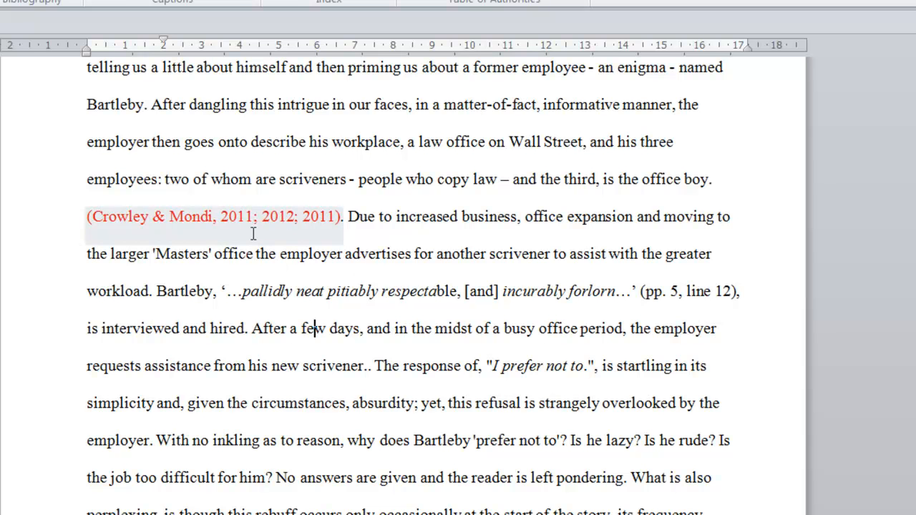
- Replace the TPTP tag in the combined citation's field code with matyga and apply the edited code
{"action": "right_click", "coordinate": [204, 217]}
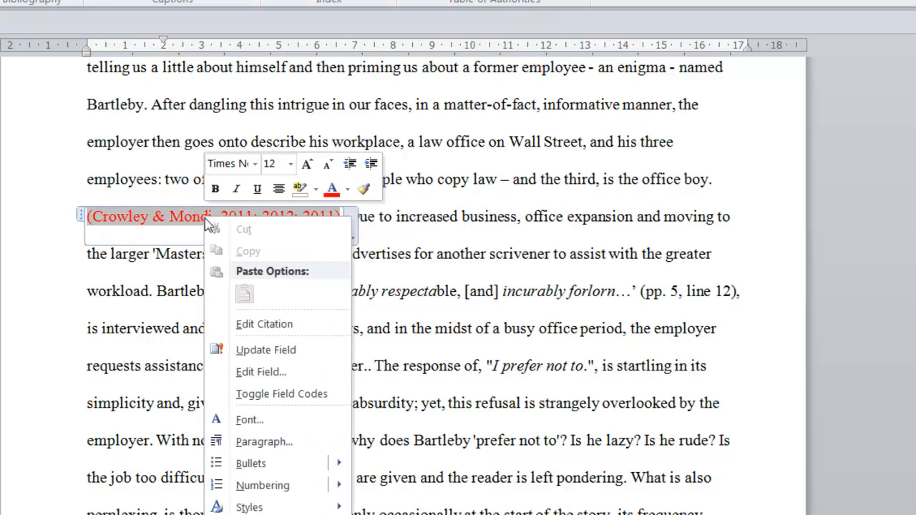
{"action": "left_click", "coordinate": [302, 374]}
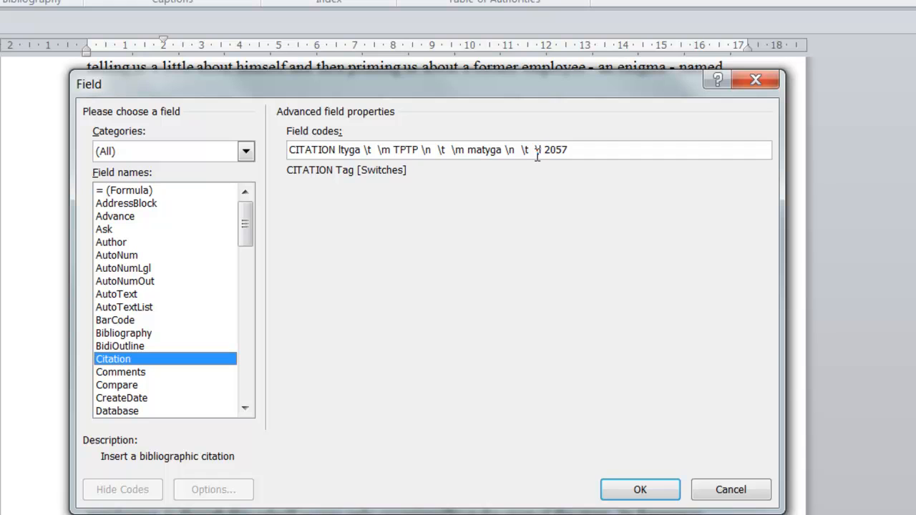
{"action": "double_click", "coordinate": [407, 151]}
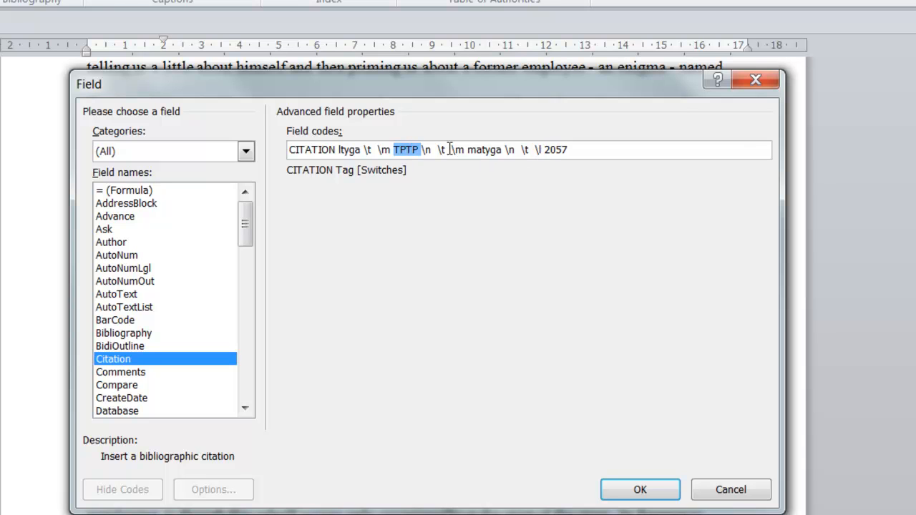
{"action": "type", "text": "matyga"}
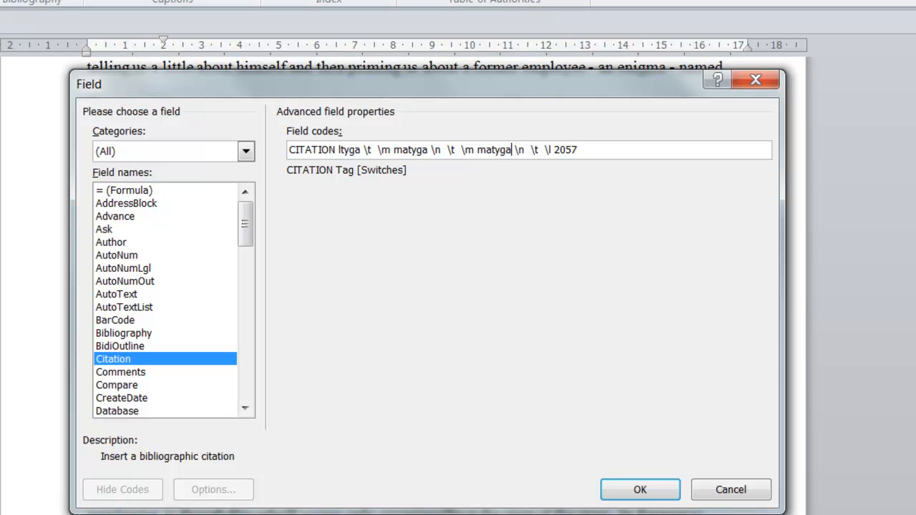
{"action": "left_click", "coordinate": [639, 489]}
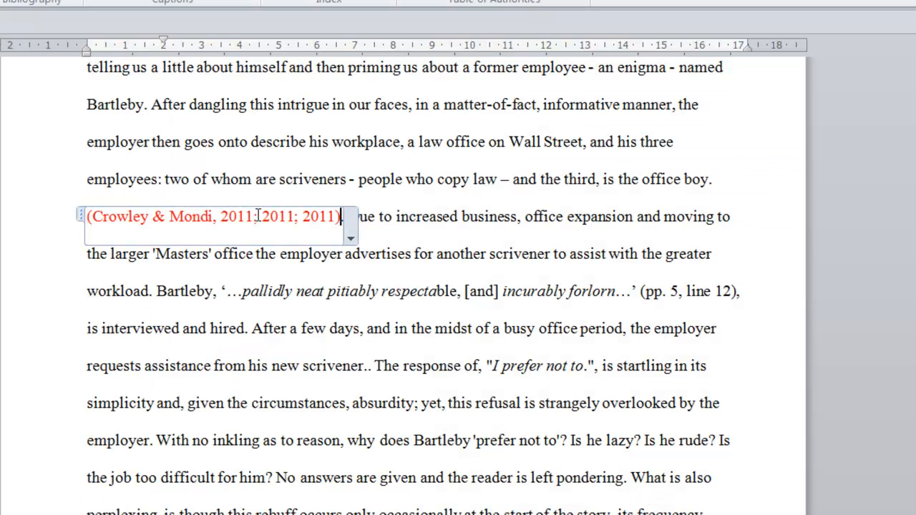
- Replace the last matyga tag in the combined citation's field code with tptp and apply the edited code
{"action": "right_click", "coordinate": [301, 217]}
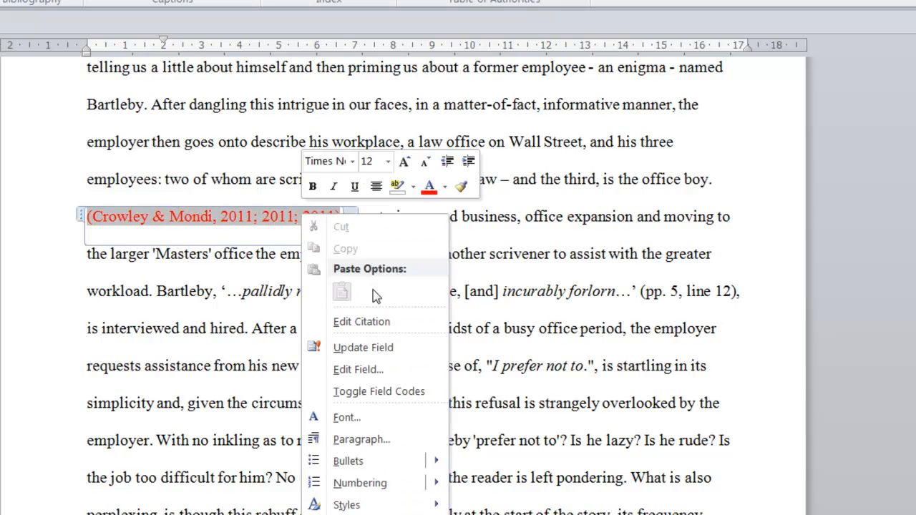
{"action": "left_click", "coordinate": [386, 370]}
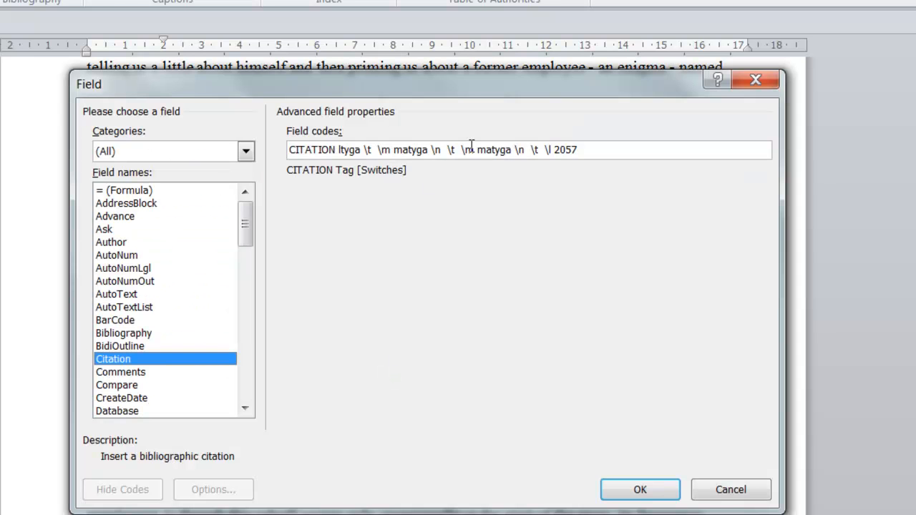
{"action": "double_click", "coordinate": [494, 150]}
{"action": "type", "text": "tptp"}
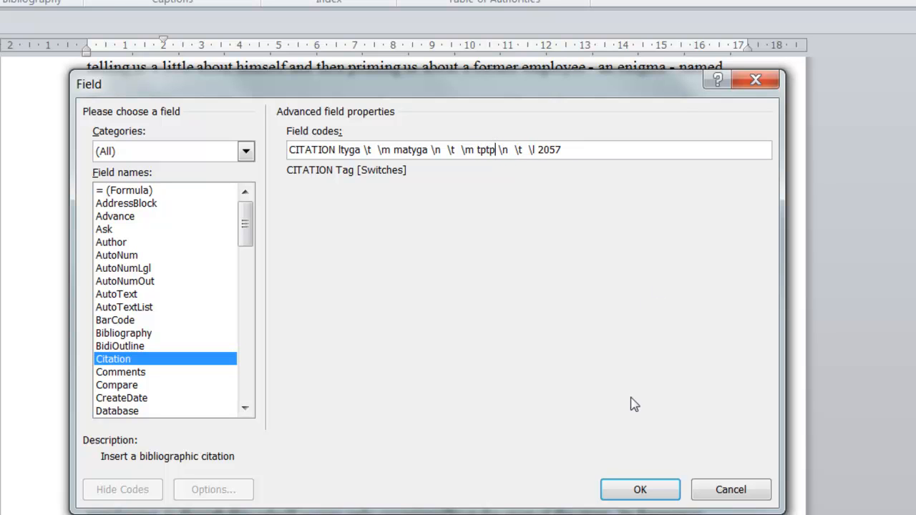
{"action": "left_click", "coordinate": [647, 490]}
{"action": "left_click", "coordinate": [542, 291]}
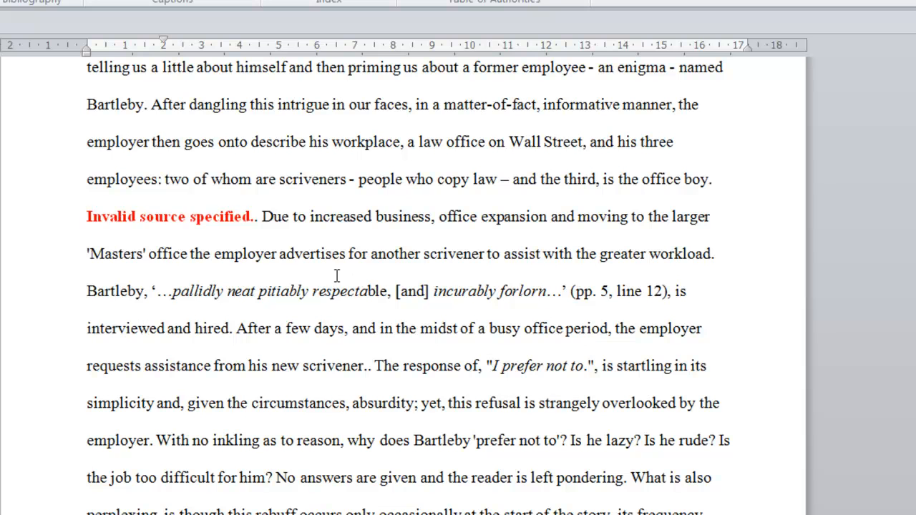
- Examine each source tag in the combined citation's field code to find the invalid one
{"action": "right_click", "coordinate": [230, 225]}
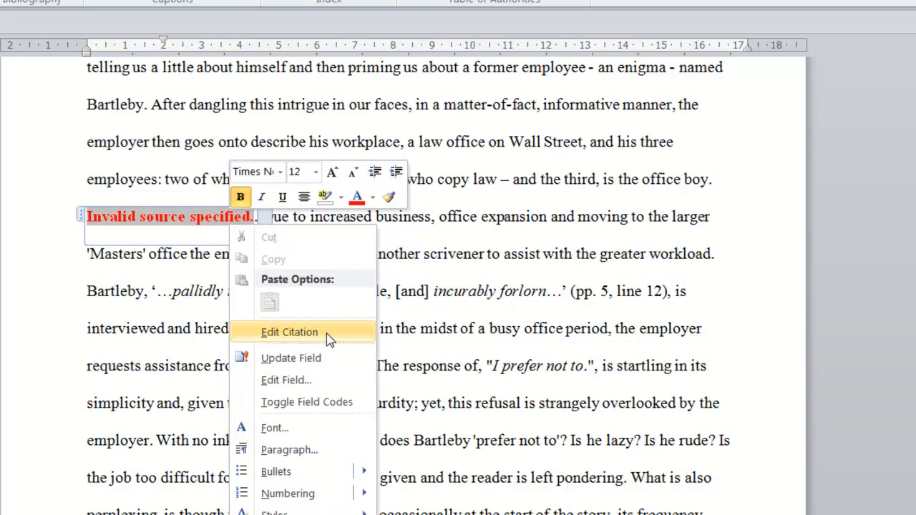
{"action": "left_click", "coordinate": [332, 379]}
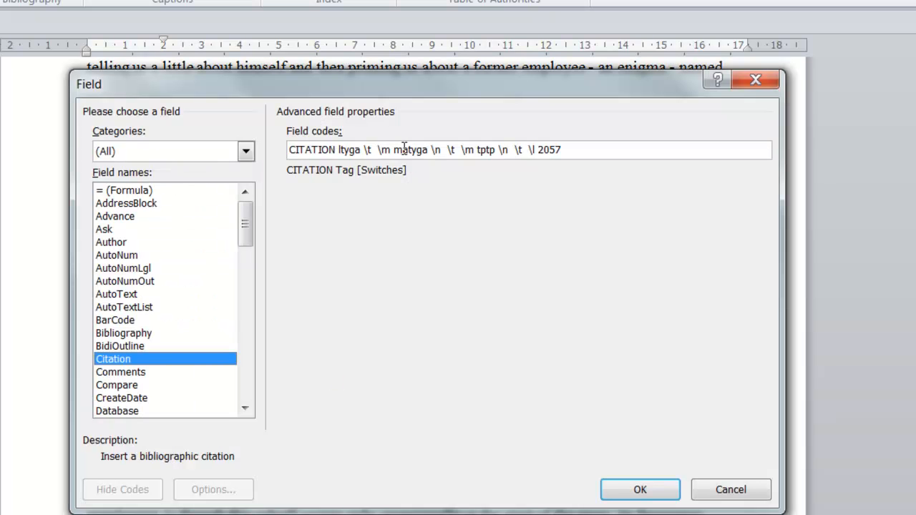
{"action": "double_click", "coordinate": [404, 148]}
{"action": "double_click", "coordinate": [346, 149]}
{"action": "left_click", "coordinate": [402, 148]}
{"action": "double_click", "coordinate": [402, 148]}
{"action": "double_click", "coordinate": [488, 149]}
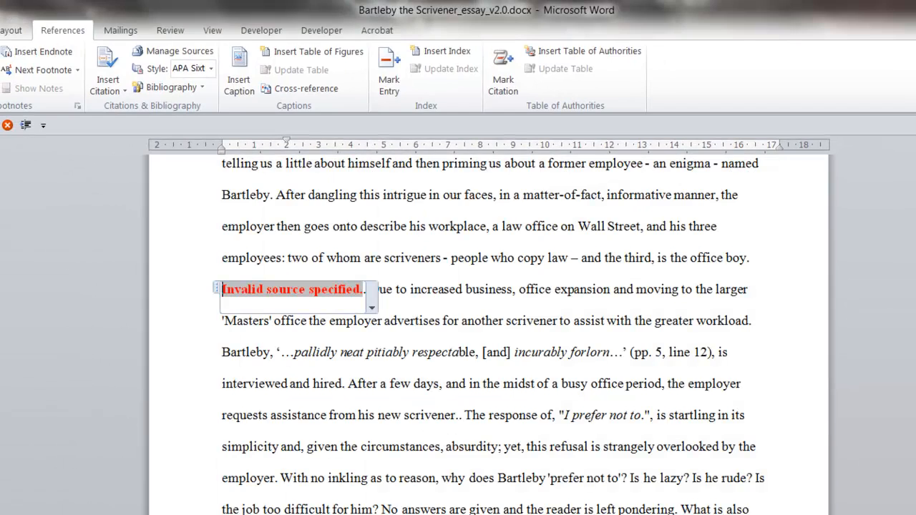
{"action": "left_click", "coordinate": [504, 384]}
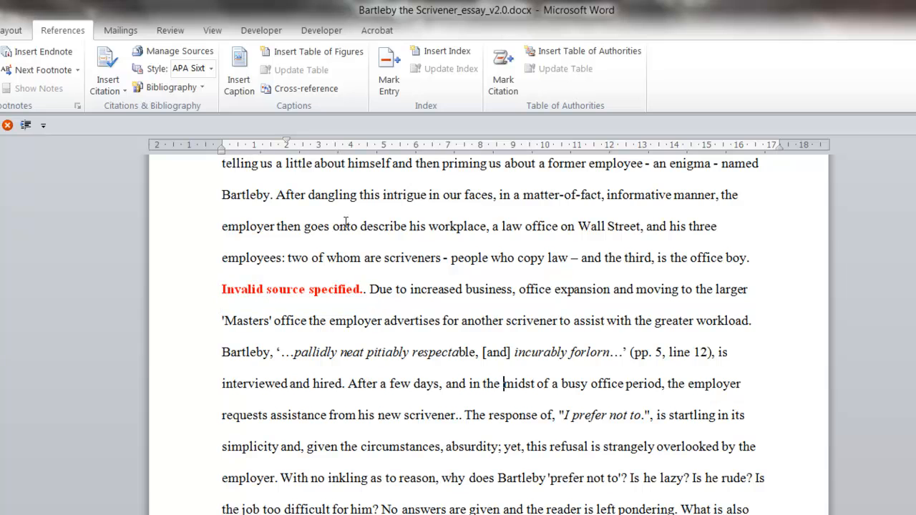
- Set the tag name of the "The Perfect Thai Phrasebook" source to tptp, updating both the master and current lists
{"action": "left_click", "coordinate": [179, 51]}
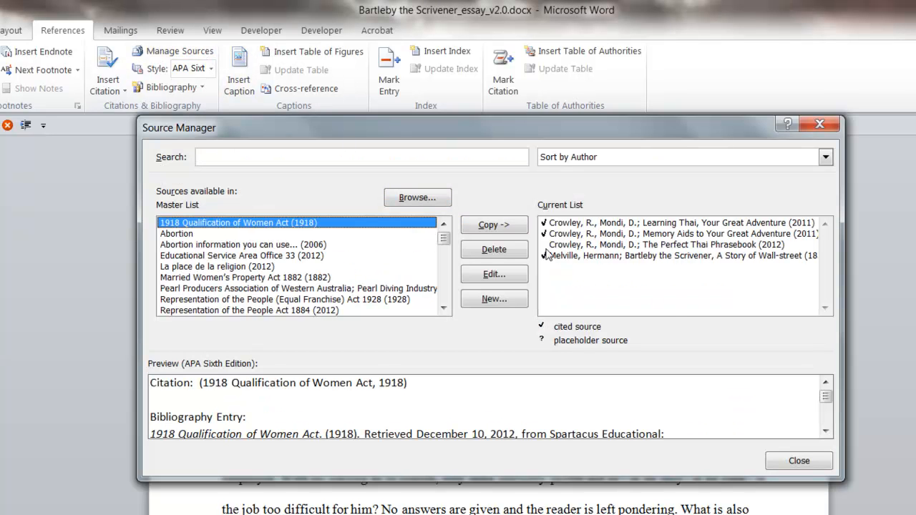
{"action": "left_click", "coordinate": [581, 244]}
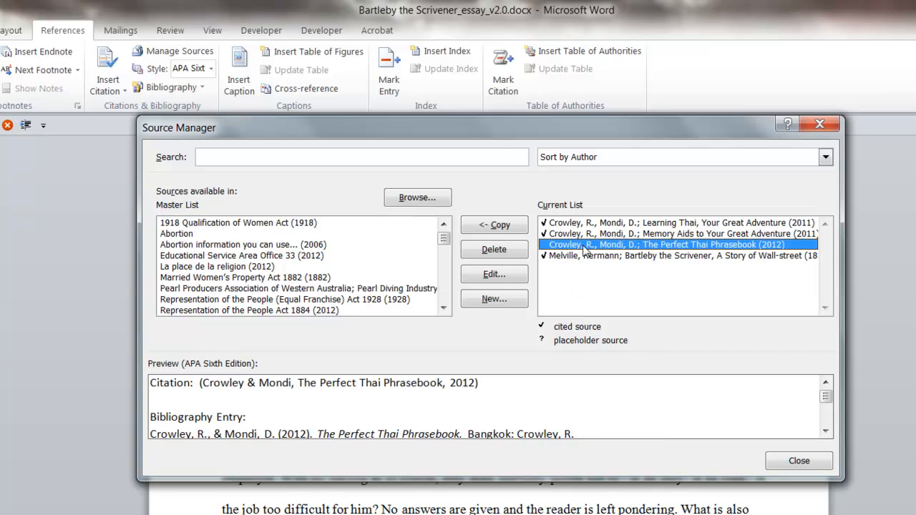
{"action": "left_click", "coordinate": [494, 275]}
{"action": "left_click_drag", "start_coordinate": [250, 372], "coordinate": [109, 364]}
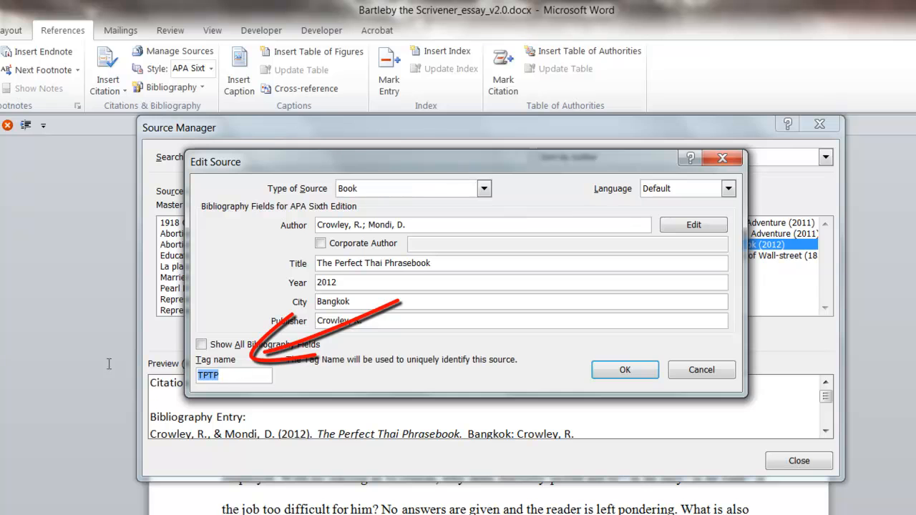
{"action": "type", "text": "tptp"}
{"action": "left_click", "coordinate": [625, 370]}
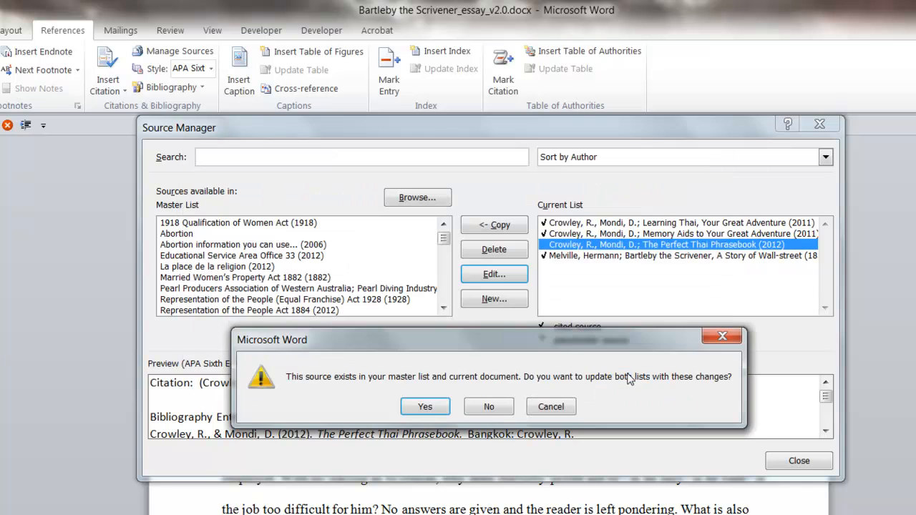
{"action": "left_click", "coordinate": [425, 406]}
{"action": "left_click", "coordinate": [802, 461]}
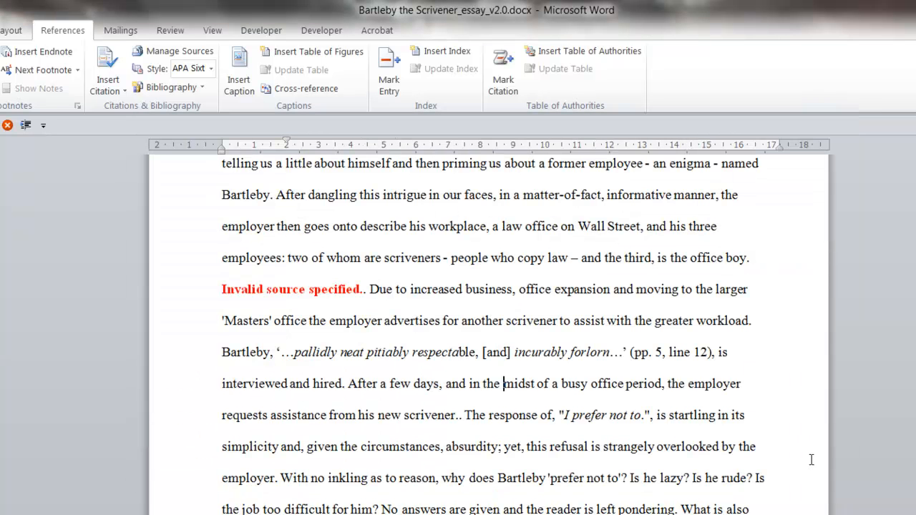
- Update the combined citation's field so it picks up the changed source tag
{"action": "right_click", "coordinate": [279, 290]}
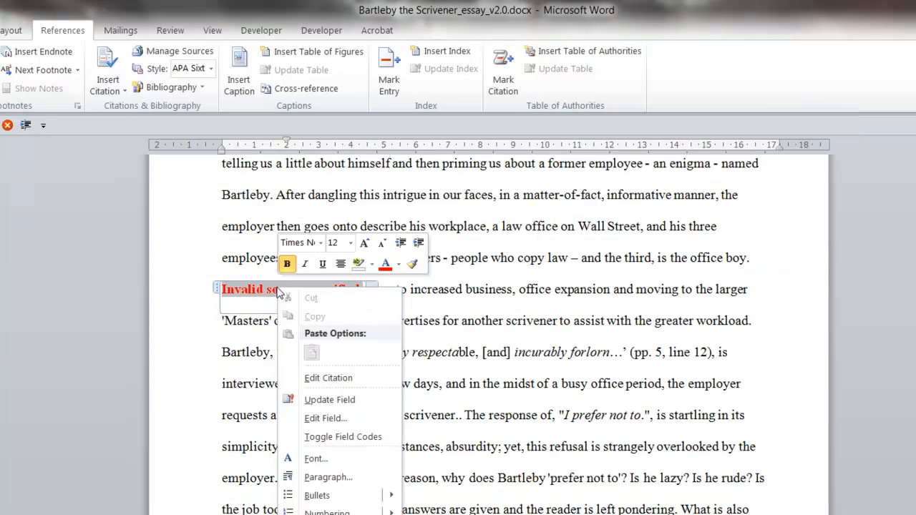
{"action": "left_click", "coordinate": [344, 398]}
{"action": "left_click", "coordinate": [601, 290]}
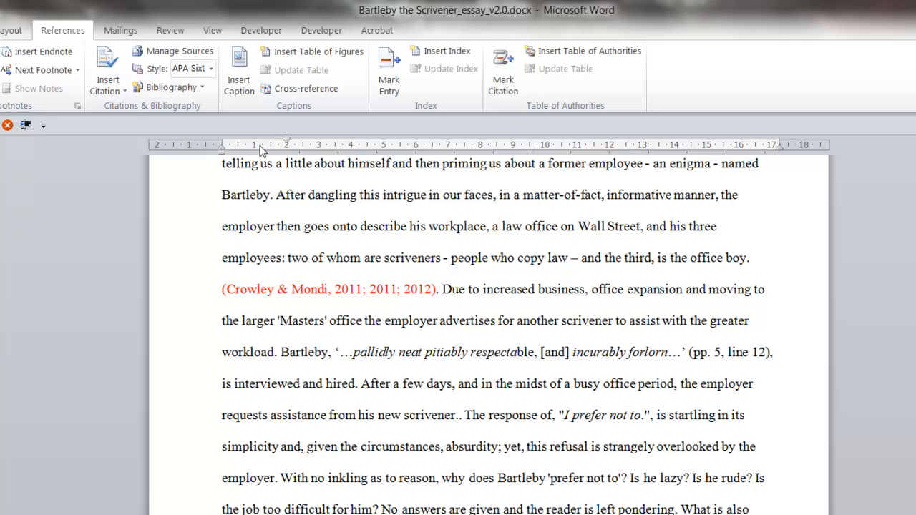
- Set the year of the "Learning Thai, Your Great Adventure" source in the current list to 2011a
{"action": "left_click", "coordinate": [179, 52]}
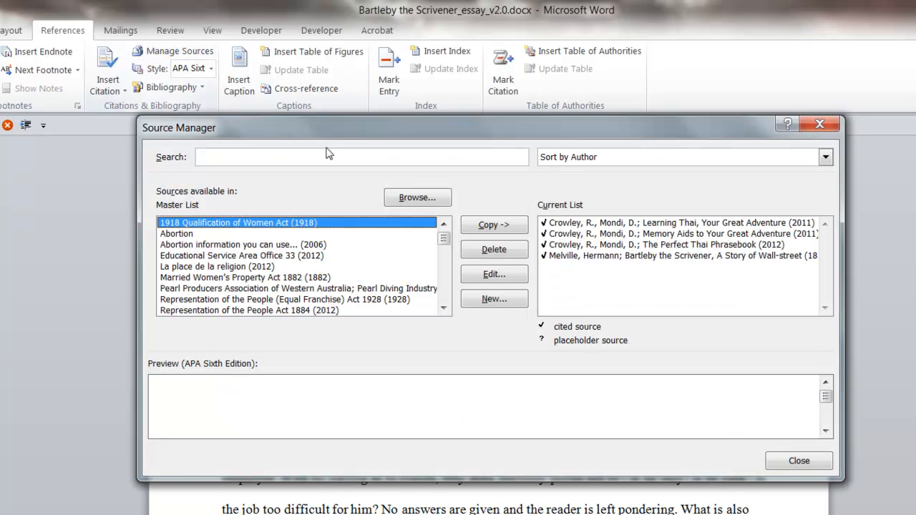
{"action": "left_click", "coordinate": [632, 224]}
{"action": "left_click", "coordinate": [496, 275]}
{"action": "left_click", "coordinate": [365, 282]}
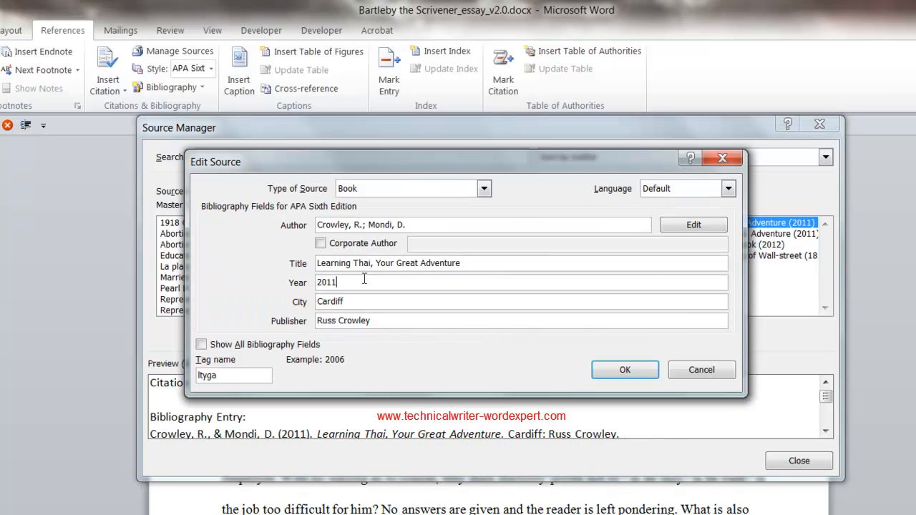
{"action": "type", "text": "a"}
{"action": "left_click", "coordinate": [623, 370]}
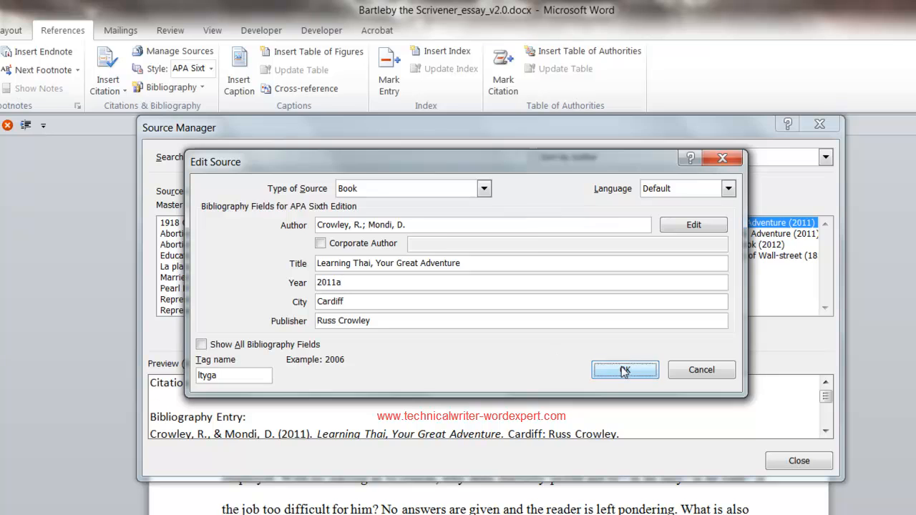
{"action": "left_click", "coordinate": [483, 415]}
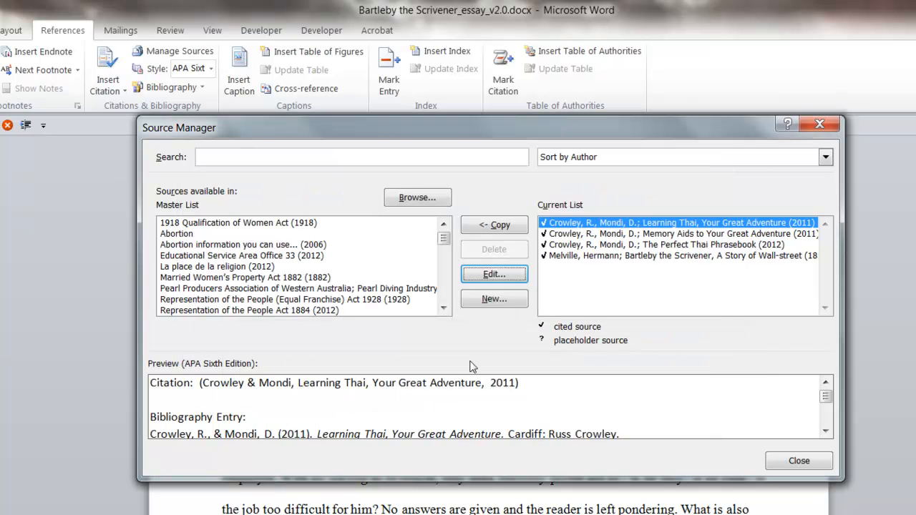
- Set the year of the "Memory Aids to Your Great Adventure" source to 2011b and return to the document
{"action": "left_click", "coordinate": [614, 235]}
{"action": "left_click", "coordinate": [501, 274]}
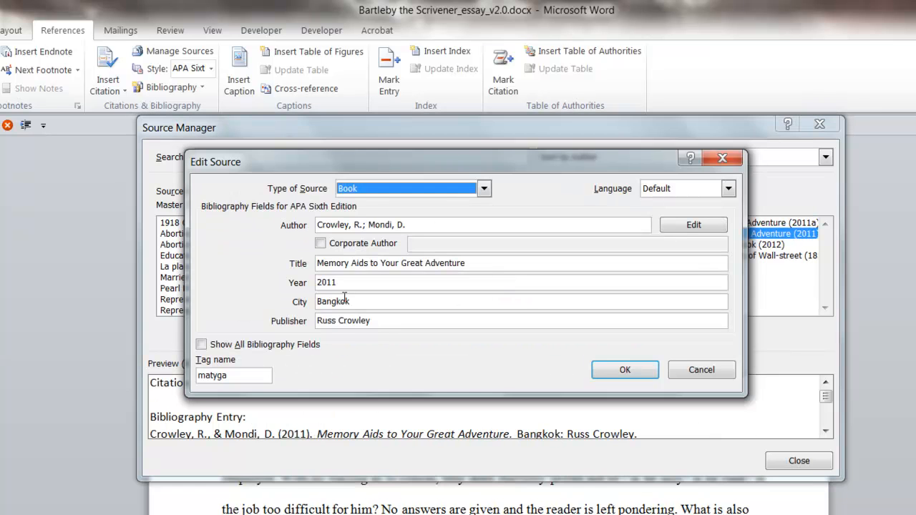
{"action": "left_click", "coordinate": [346, 284]}
{"action": "type", "text": "b"}
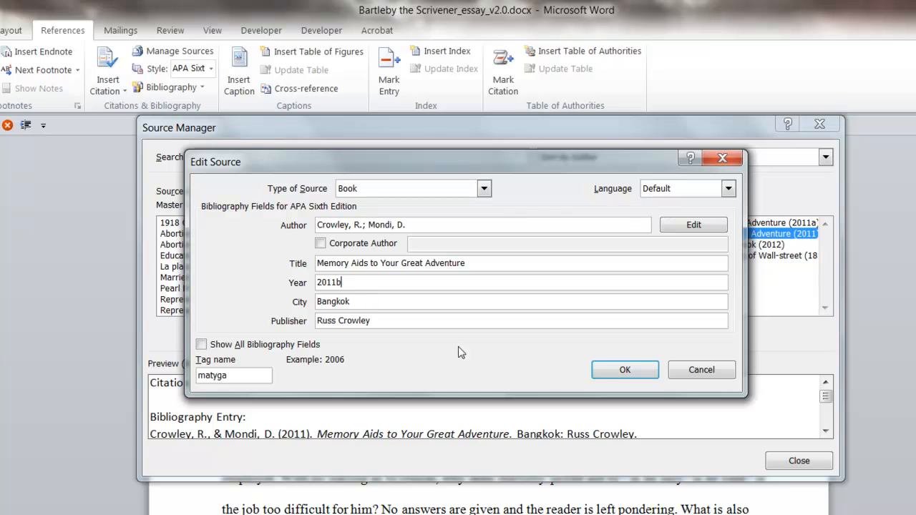
{"action": "left_click", "coordinate": [610, 375]}
{"action": "left_click", "coordinate": [445, 405]}
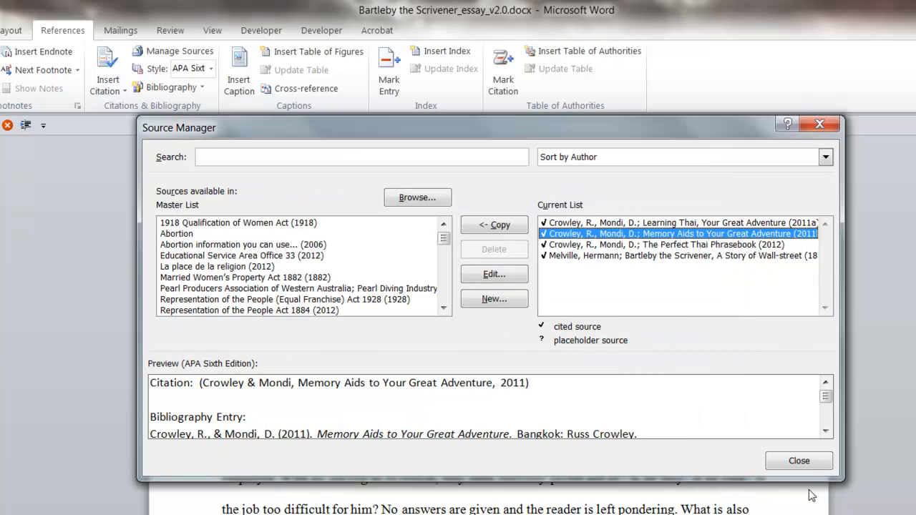
{"action": "left_click", "coordinate": [799, 461]}
{"action": "left_click", "coordinate": [373, 352]}
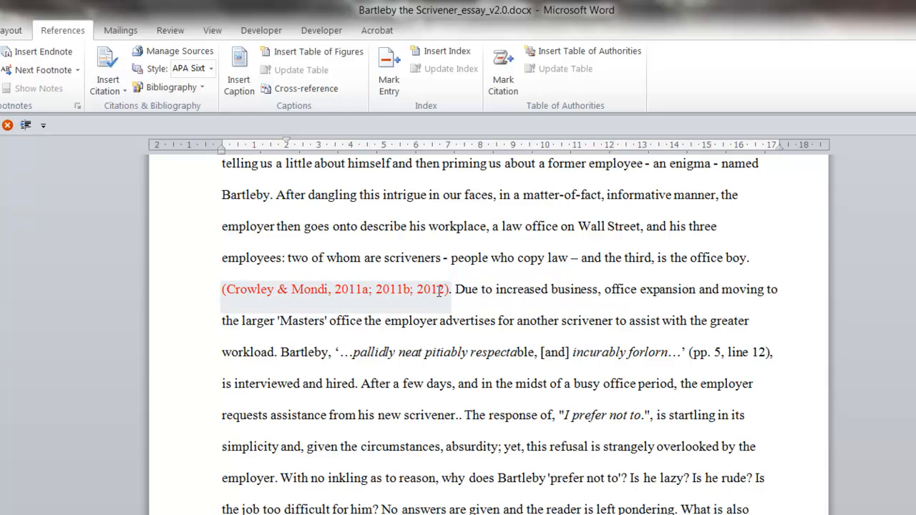
- Look up the tag name of the "Bartleby the Scrivener, A Story of Wall-street" source in the current list
{"action": "left_click", "coordinate": [173, 51]}
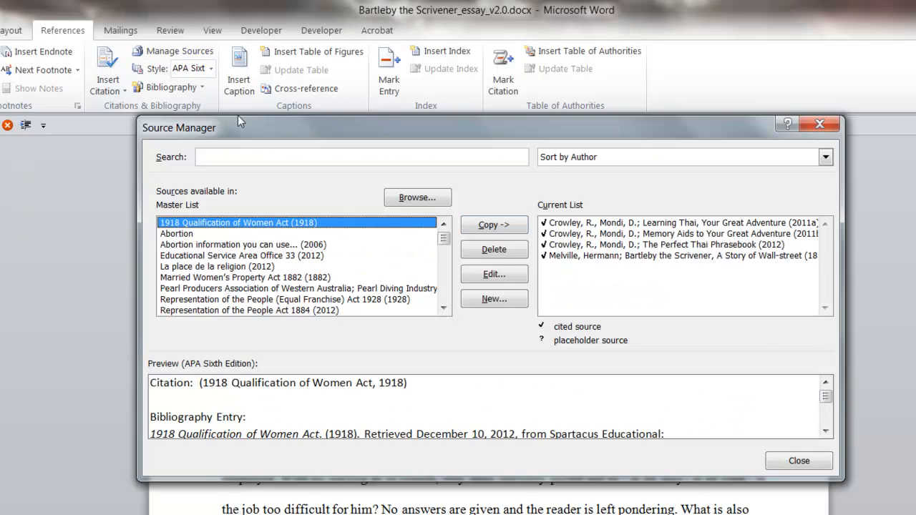
{"action": "left_click", "coordinate": [612, 255]}
{"action": "left_click", "coordinate": [493, 275]}
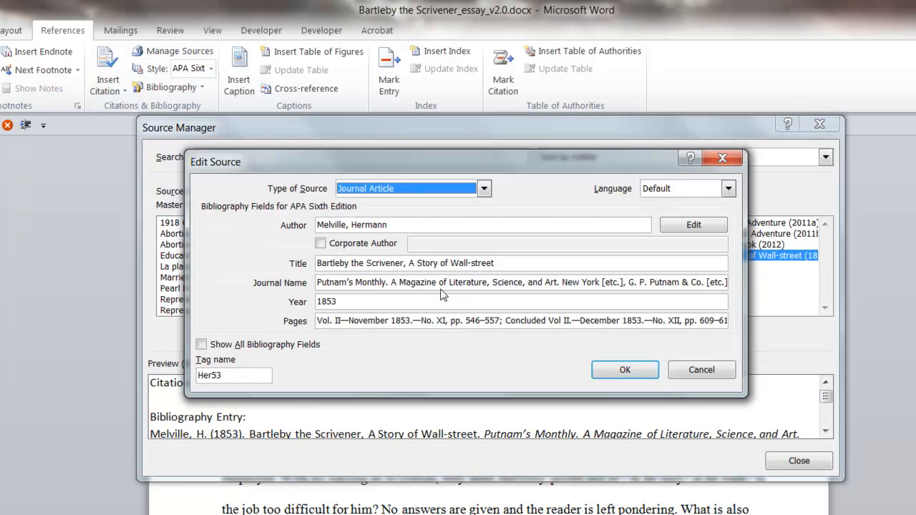
{"action": "double_click", "coordinate": [241, 382]}
{"action": "left_click", "coordinate": [626, 371]}
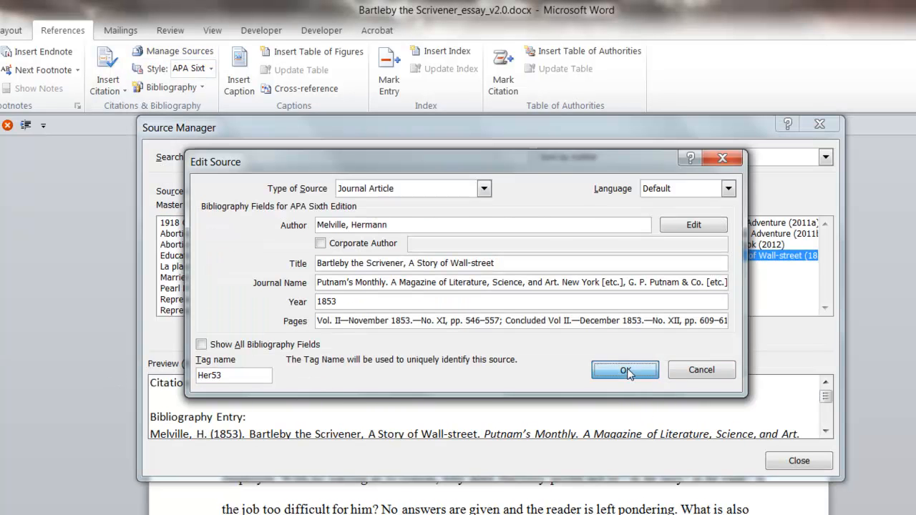
{"action": "left_click", "coordinate": [799, 460]}
- Add the Bartleby source to the combined citation by appending \m Her53 to its field code
{"action": "right_click", "coordinate": [362, 293]}
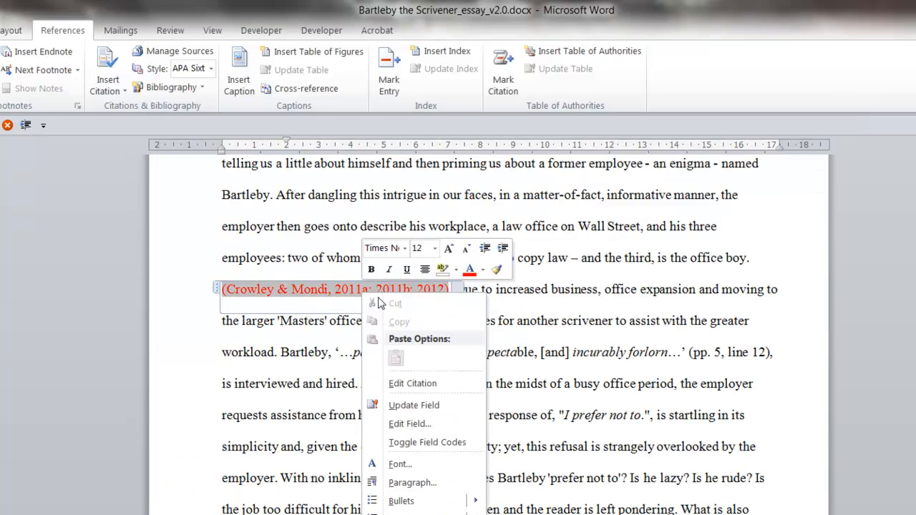
{"action": "left_click", "coordinate": [445, 424]}
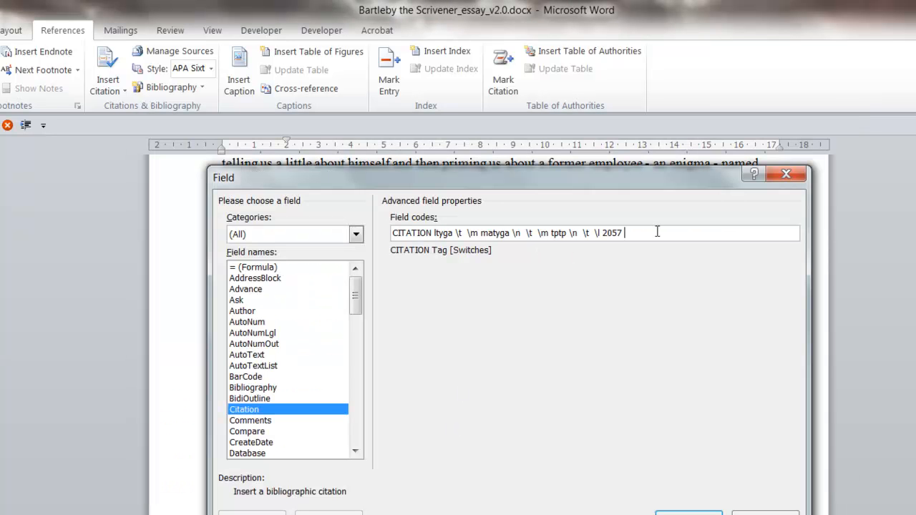
{"action": "type", "text": "\\m Her53"}
{"action": "key", "text": "Return"}
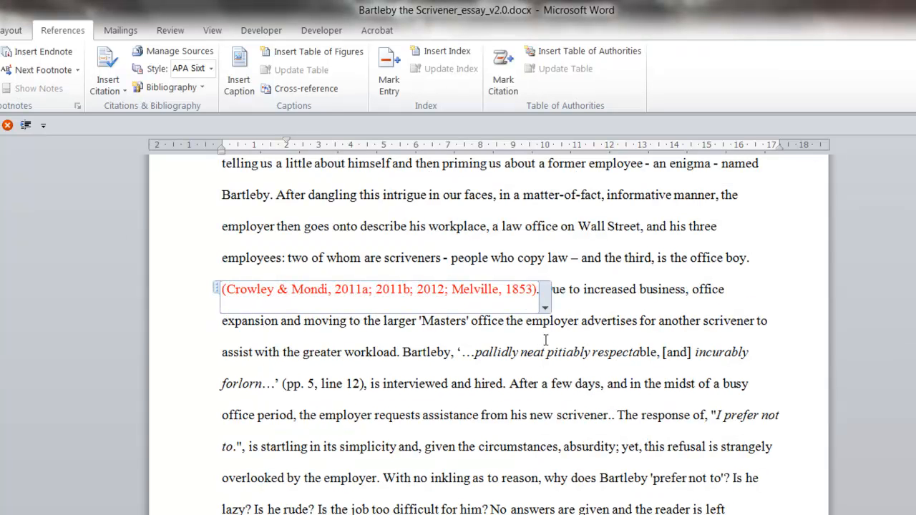
- Try appending a \d switch after Her53 in the combined citation's field code and apply it
{"action": "left_click", "coordinate": [493, 289]}
{"action": "right_click", "coordinate": [477, 292]}
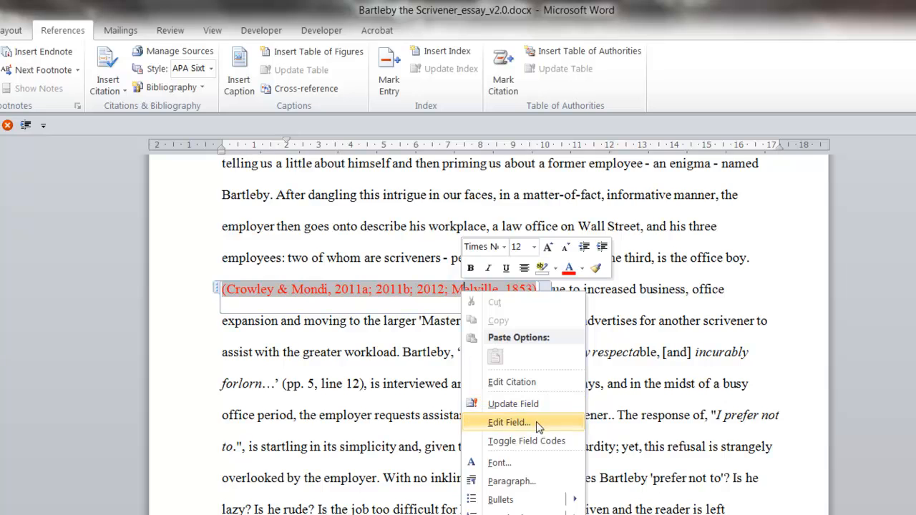
{"action": "left_click", "coordinate": [580, 425]}
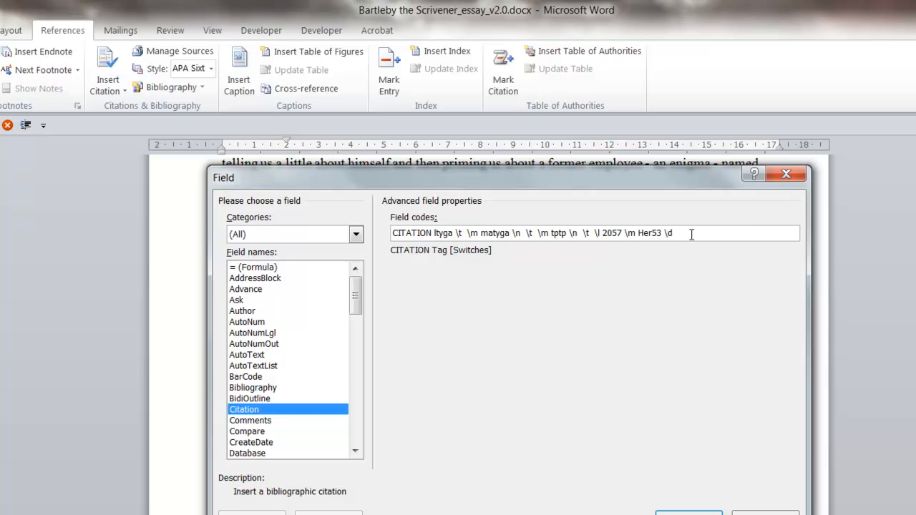
{"action": "left_click", "coordinate": [689, 513]}
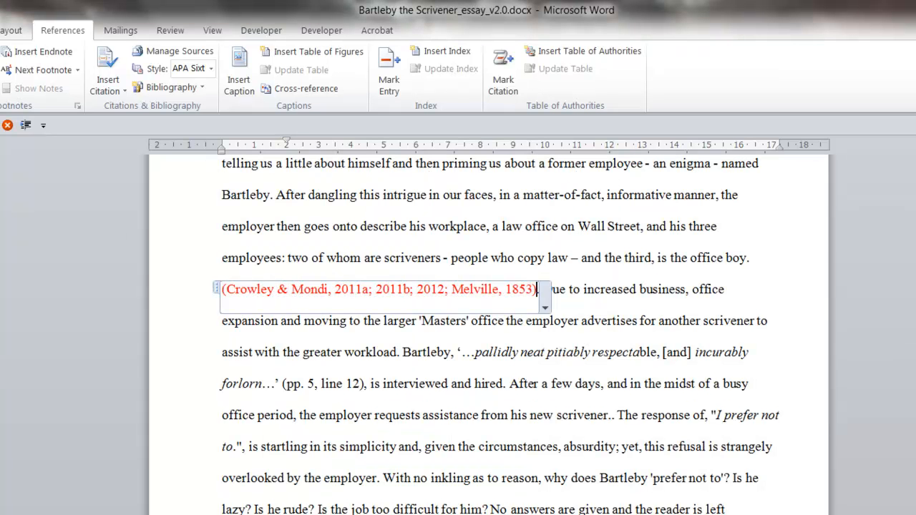
- Suppress the year of the Melville source within the combined citation
{"action": "left_click", "coordinate": [546, 309]}
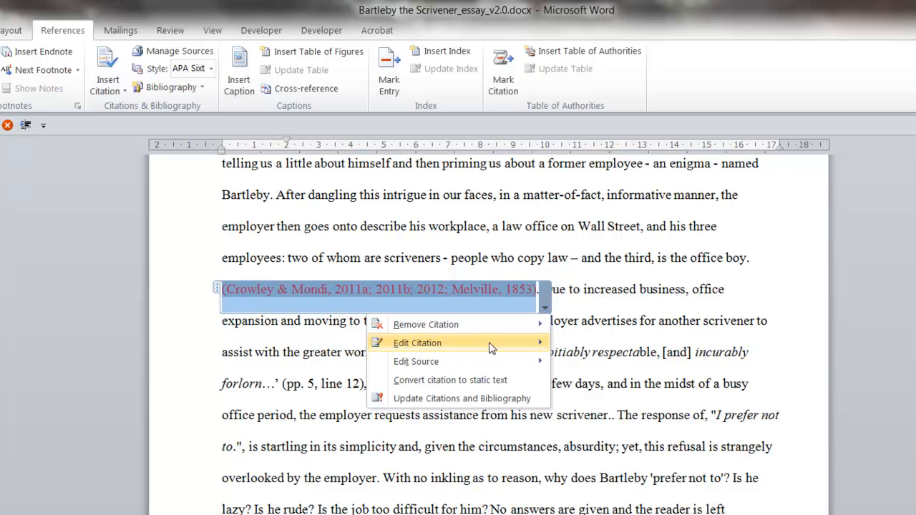
{"action": "mouse_move", "coordinate": [493, 348]}
{"action": "left_click", "coordinate": [645, 465]}
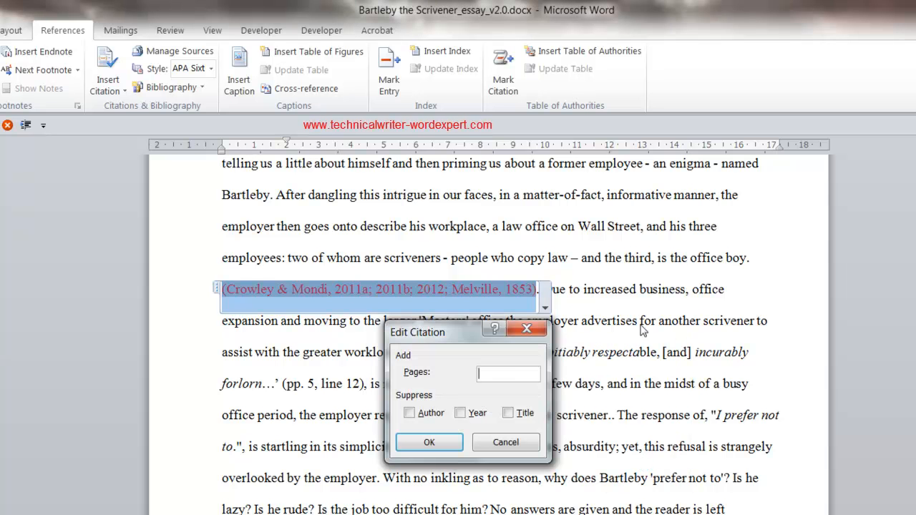
{"action": "left_click", "coordinate": [460, 414]}
{"action": "left_click", "coordinate": [429, 442]}
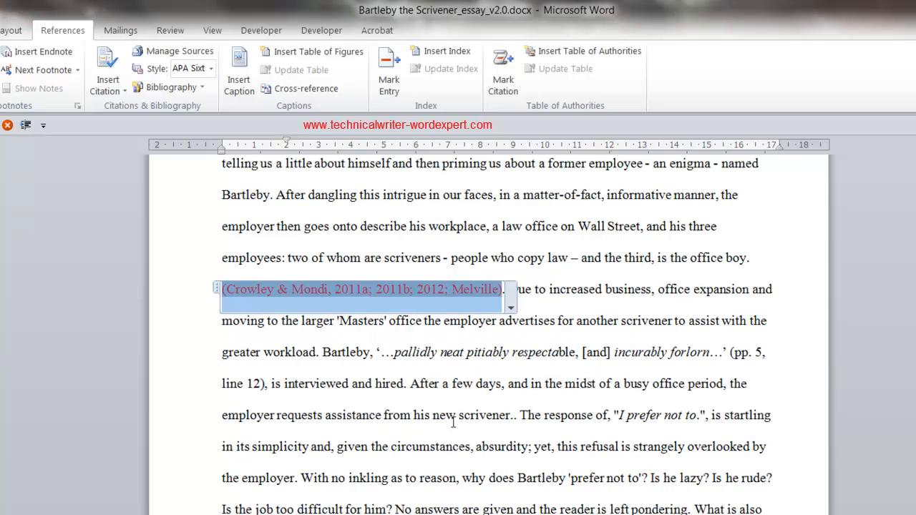
- Replace the \y switch after Her53 in the combined citation's field code with \n and apply it
{"action": "right_click", "coordinate": [409, 283]}
{"action": "left_click", "coordinate": [476, 415]}
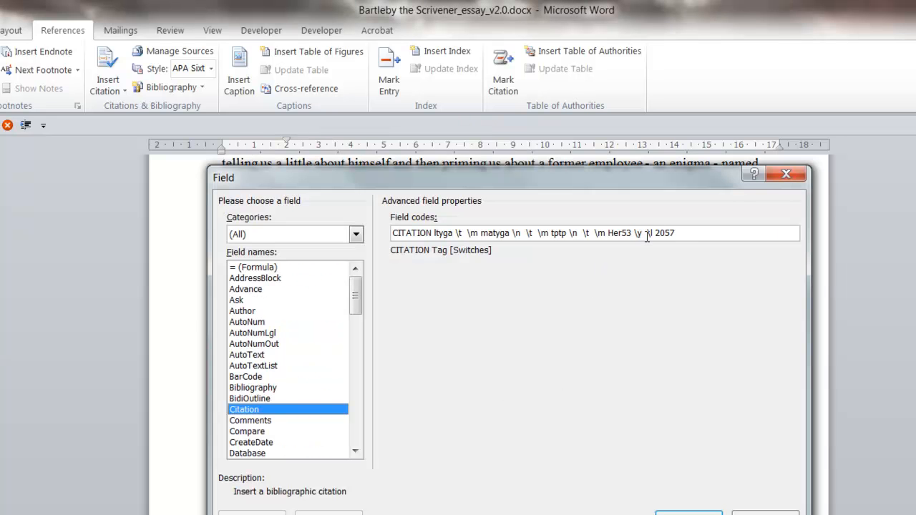
{"action": "left_click_drag", "start_coordinate": [642, 233], "coordinate": [645, 233]}
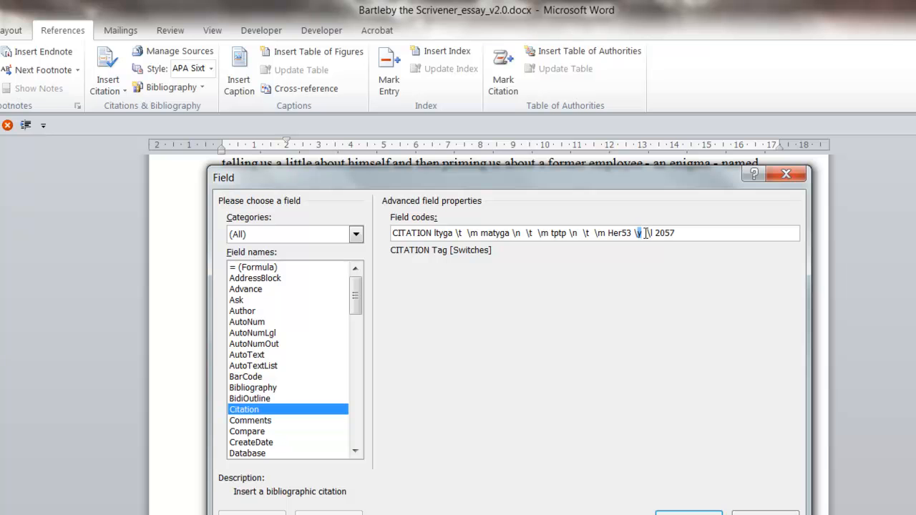
{"action": "type", "text": "n"}
{"action": "key", "text": "Return"}
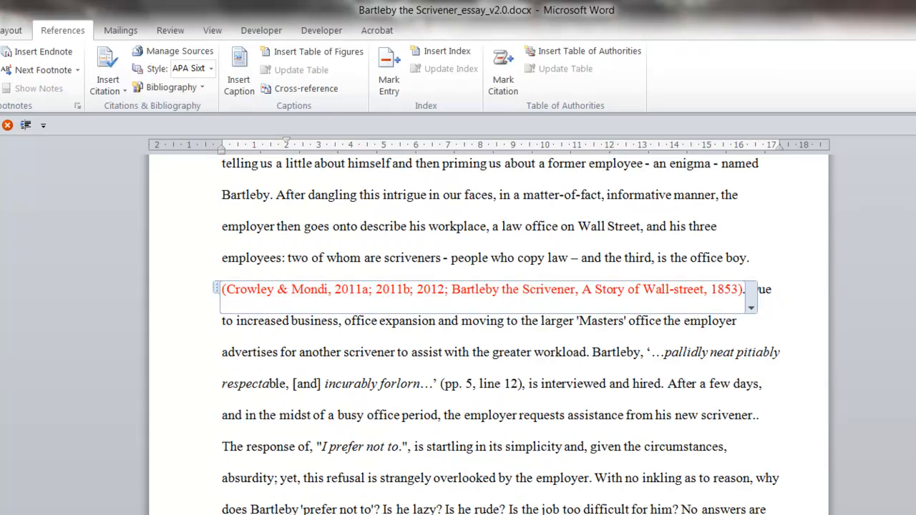
- Add a \t switch after the \n switch of Her53 in the citation's field code to suppress the title
{"action": "right_click", "coordinate": [558, 289]}
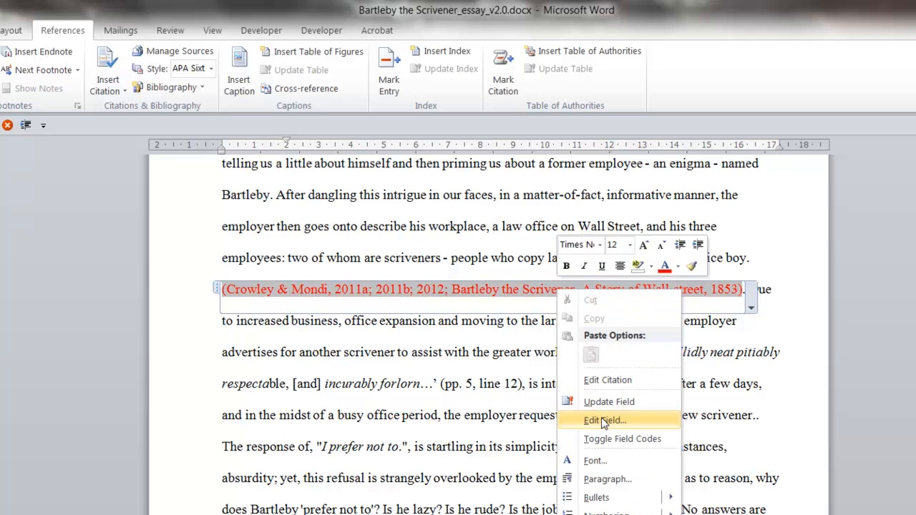
{"action": "left_click", "coordinate": [579, 420]}
{"action": "left_click", "coordinate": [646, 232]}
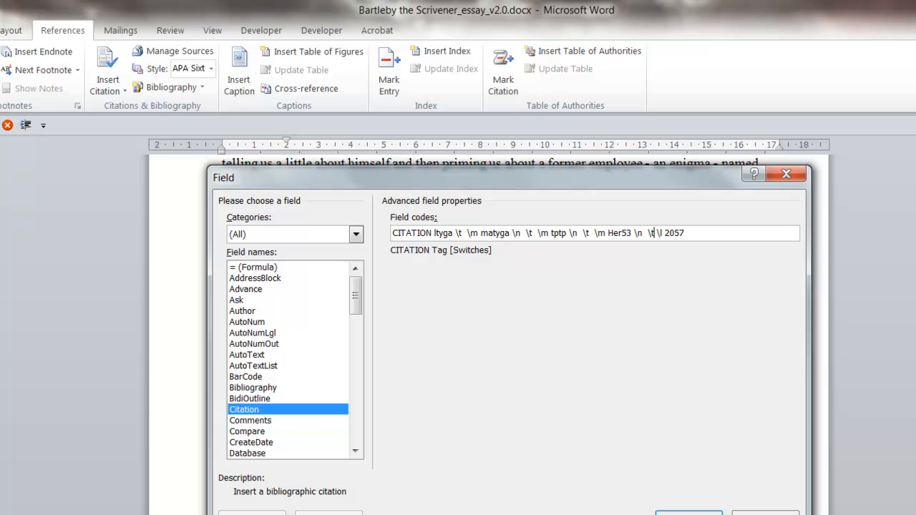
{"action": "left_click", "coordinate": [689, 513]}
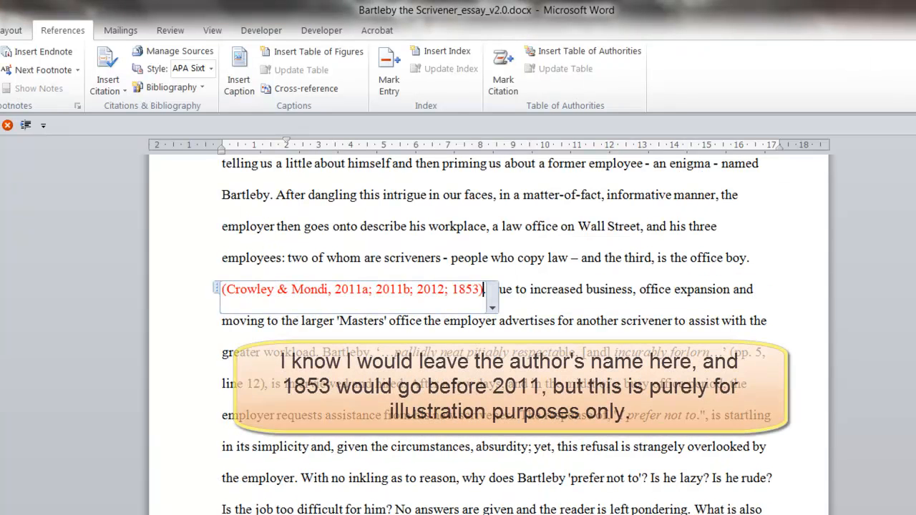
{"action": "left_click", "coordinate": [544, 386]}
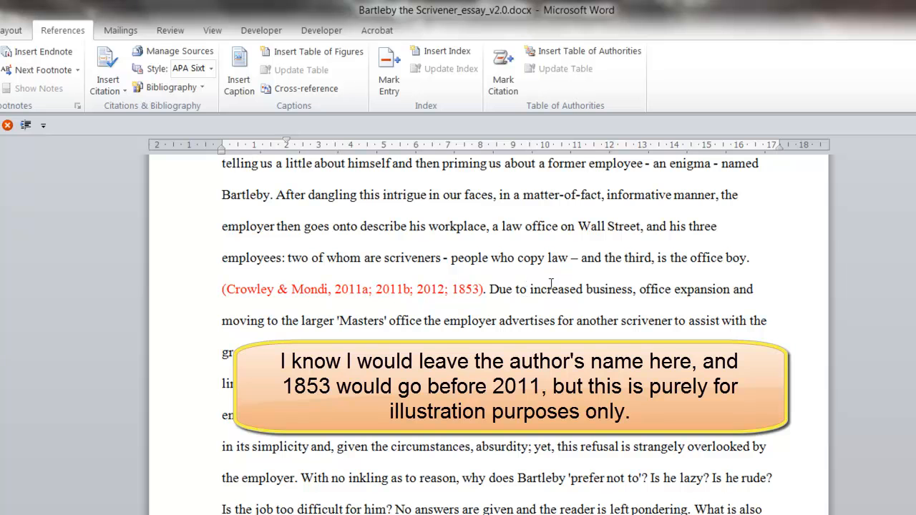
- Update the citations and bibliography in the Works Cited list at the end of the essay
{"action": "left_click", "coordinate": [211, 68]}
{"action": "left_click", "coordinate": [208, 101]}
{"action": "scroll", "coordinate": [578, 326], "scroll_direction": "down", "scroll_amount": 15}
{"action": "scroll", "coordinate": [578, 329], "scroll_direction": "down", "scroll_amount": 20}
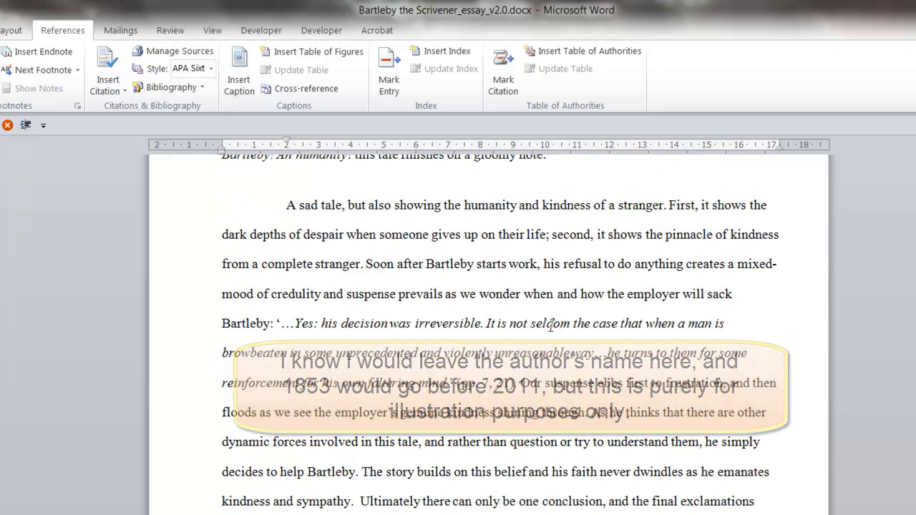
{"action": "scroll", "coordinate": [378, 339], "scroll_direction": "up", "scroll_amount": 4}
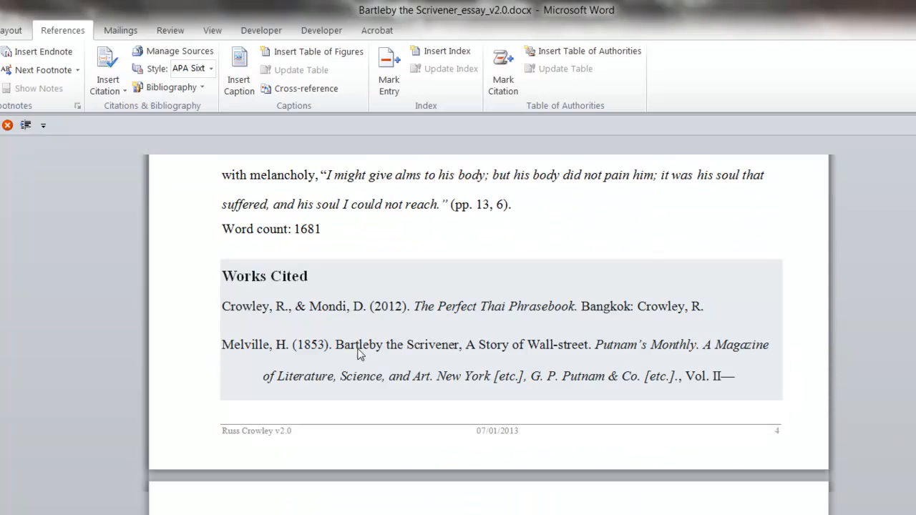
{"action": "left_click", "coordinate": [270, 280]}
{"action": "left_click_drag", "start_coordinate": [223, 253], "coordinate": [254, 251]}
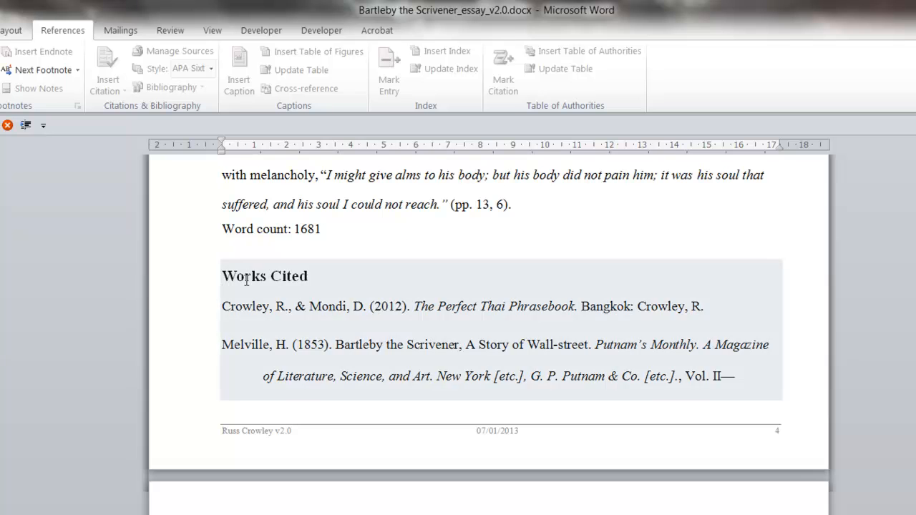
{"action": "left_click", "coordinate": [247, 277]}
{"action": "left_click", "coordinate": [281, 250]}
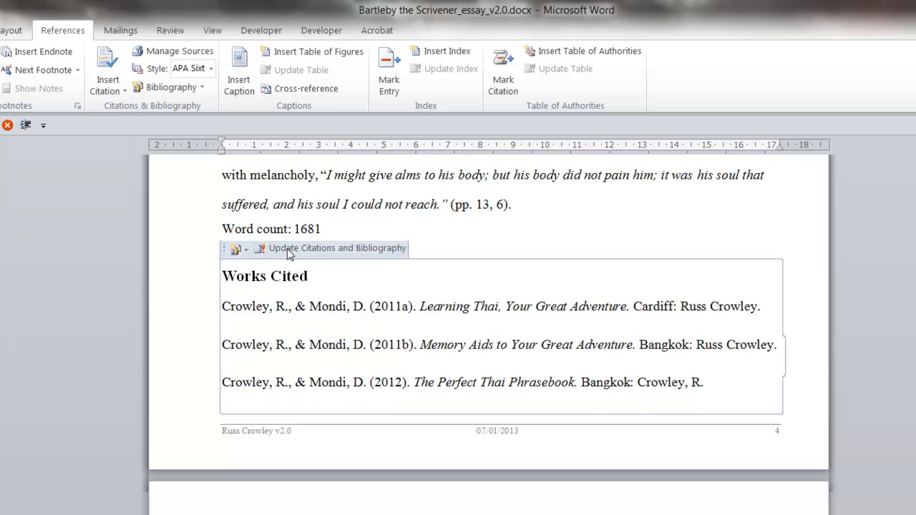
- Delete the existing Works Cited list below the word count and insert a new Works Cited bibliography in its place
{"action": "left_click", "coordinate": [364, 234]}
{"action": "key", "text": "shift+Down"}
{"action": "key", "text": "shift+Down"}
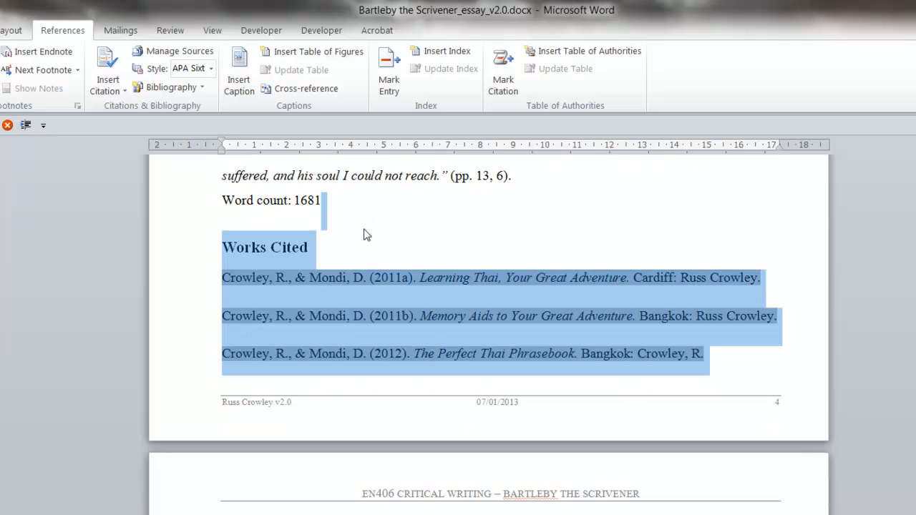
{"action": "key", "text": "Delete"}
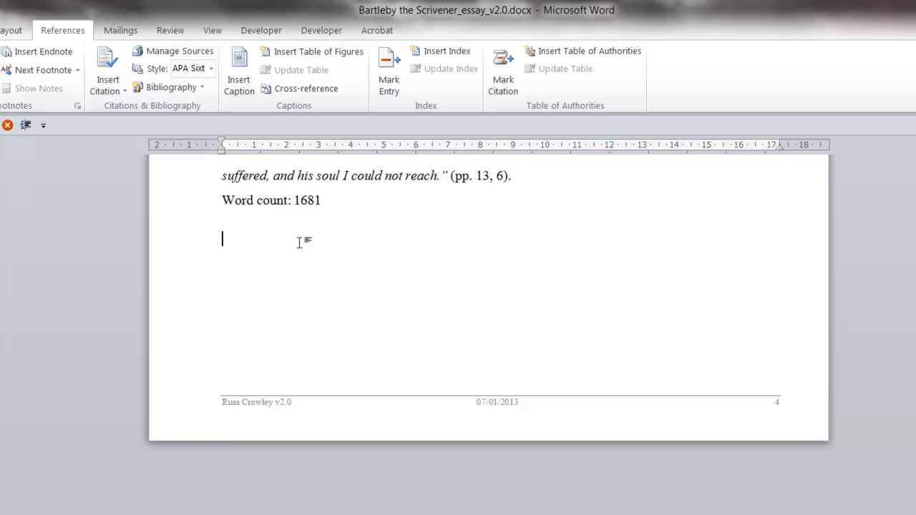
{"action": "left_click", "coordinate": [203, 86]}
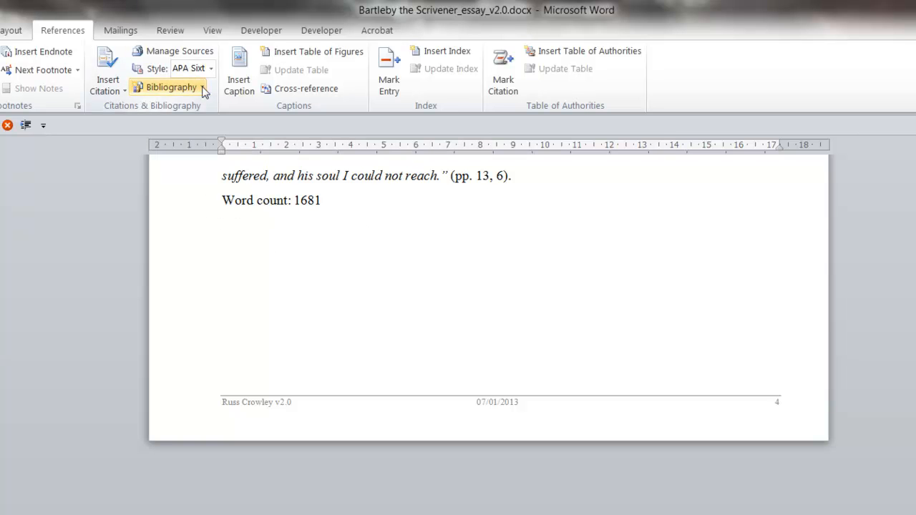
{"action": "left_click", "coordinate": [223, 280]}
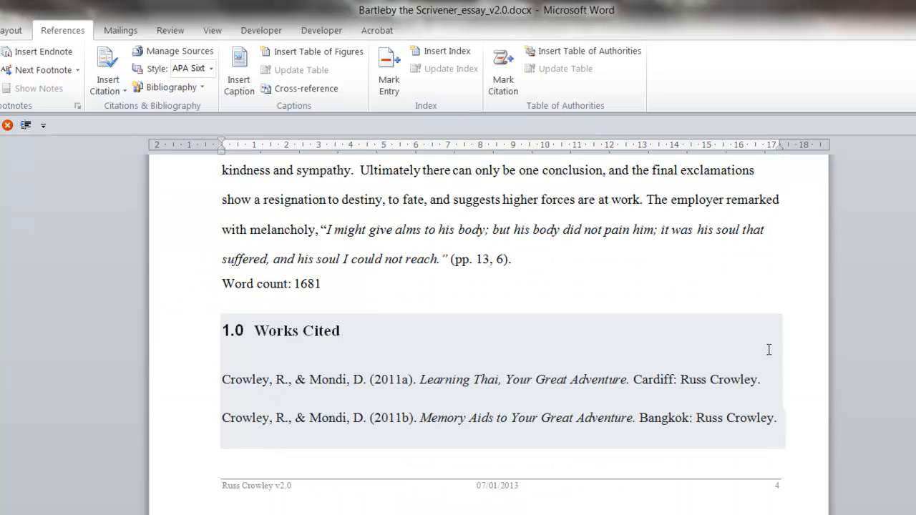
- Remove the automatic numbering from the Works Cited heading
{"action": "left_click", "coordinate": [258, 331]}
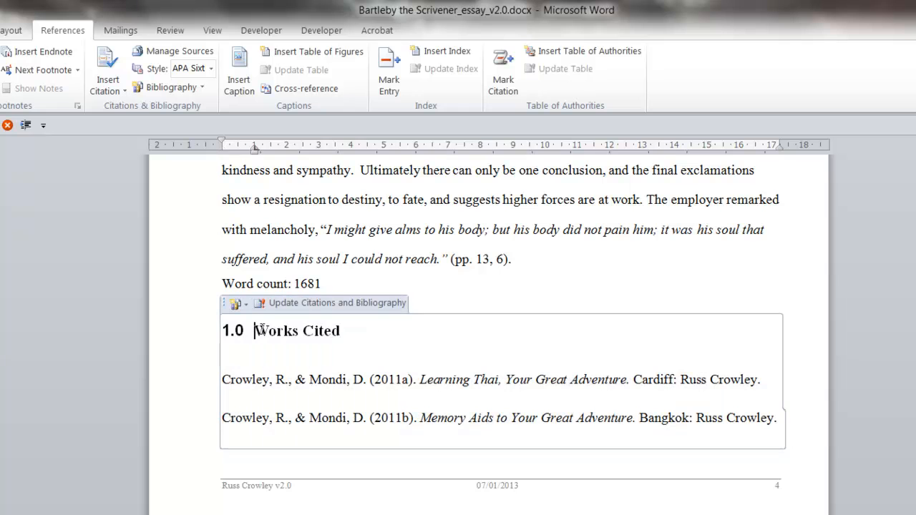
{"action": "left_click", "coordinate": [1, 30]}
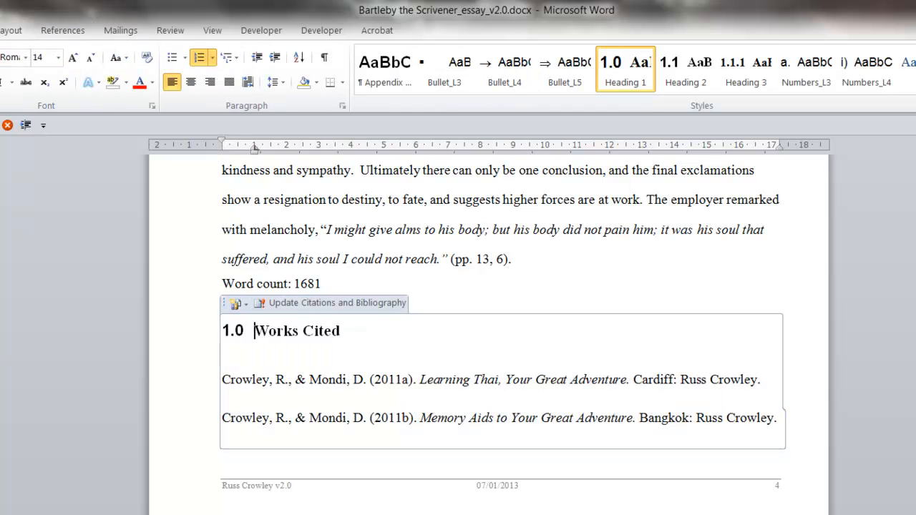
{"action": "left_click", "coordinate": [199, 57]}
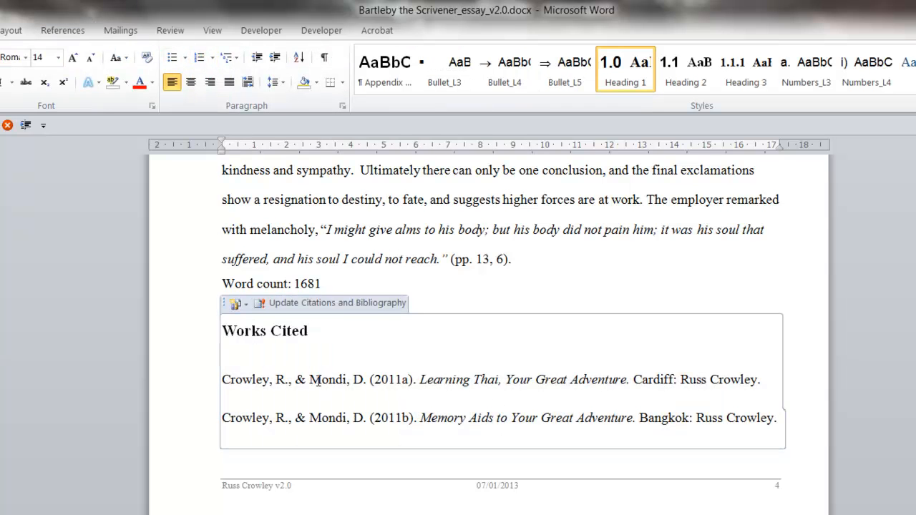
- Review the entries in the Works Cited list and compare them with the combined citation in the essay's first paragraph
{"action": "scroll", "coordinate": [783, 389], "scroll_direction": "down", "scroll_amount": 1}
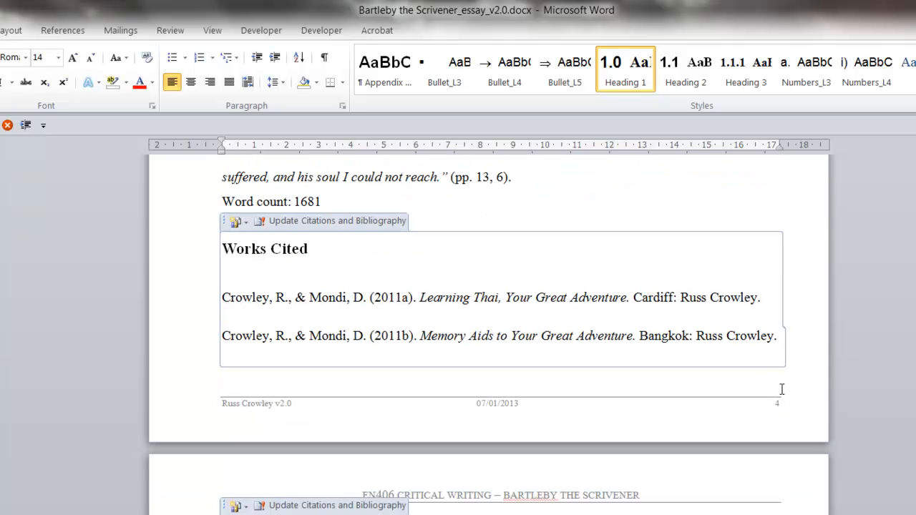
{"action": "scroll", "coordinate": [616, 508], "scroll_direction": "down", "scroll_amount": 2}
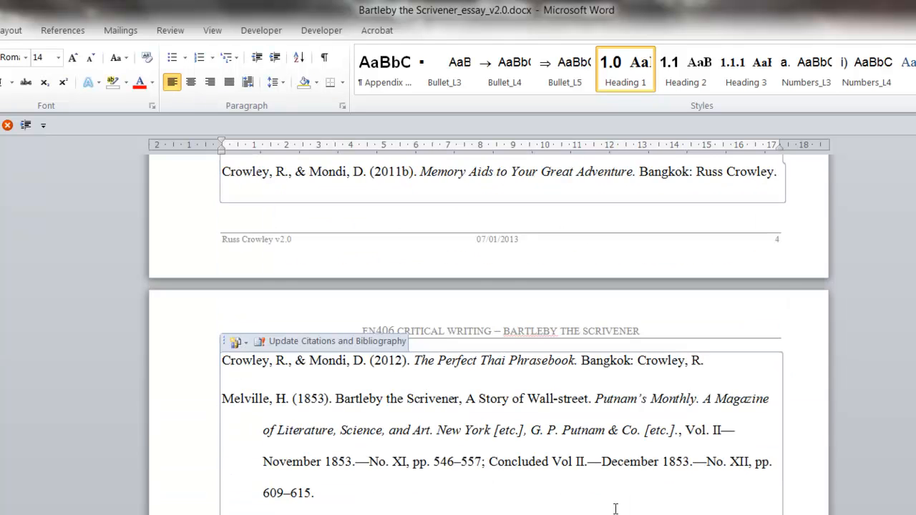
{"action": "scroll", "coordinate": [556, 472], "scroll_direction": "up", "scroll_amount": 20}
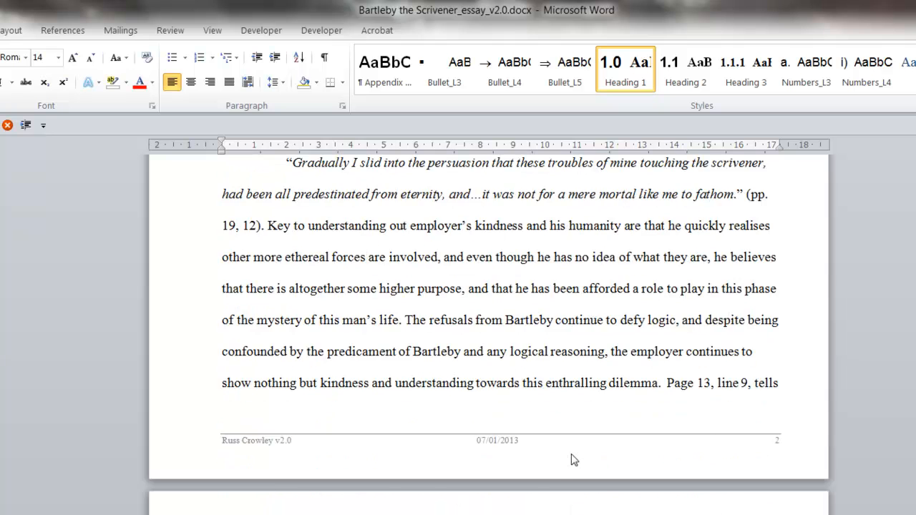
{"action": "scroll", "coordinate": [574, 453], "scroll_direction": "up", "scroll_amount": 10}
{"action": "left_click", "coordinate": [419, 492]}
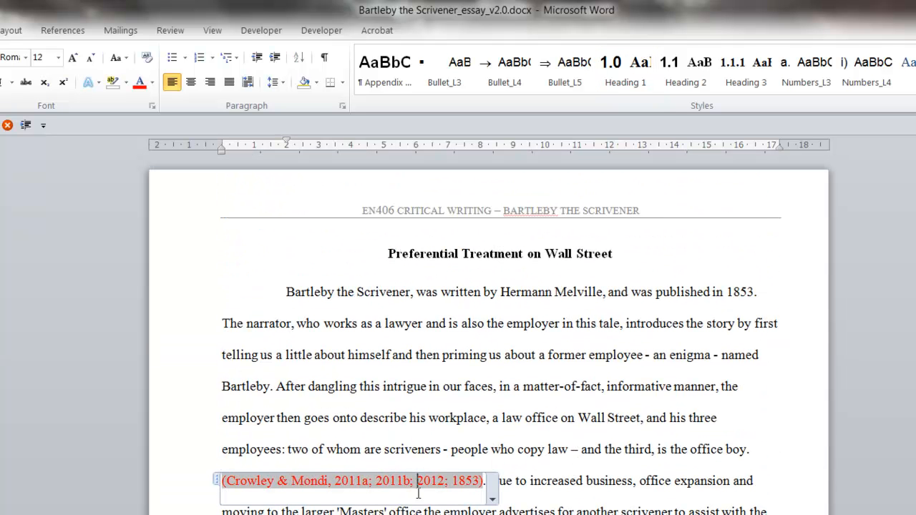
{"action": "left_click", "coordinate": [503, 392]}
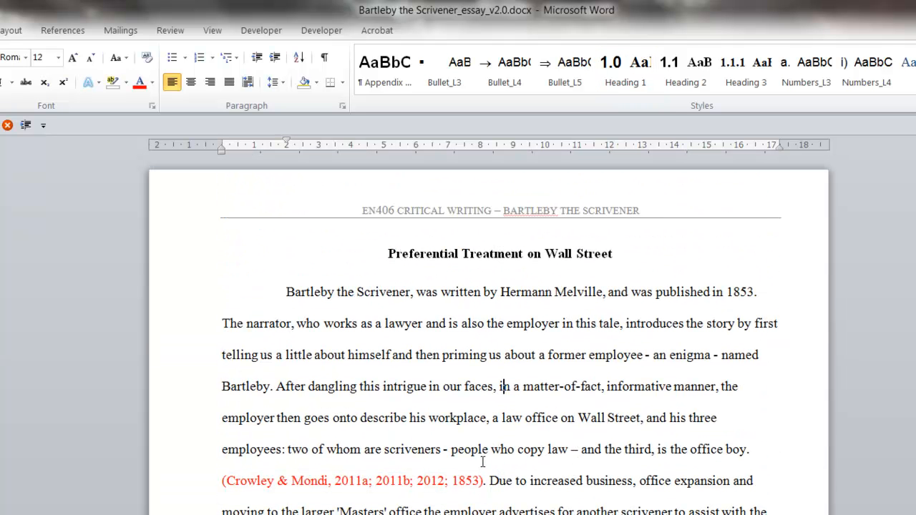